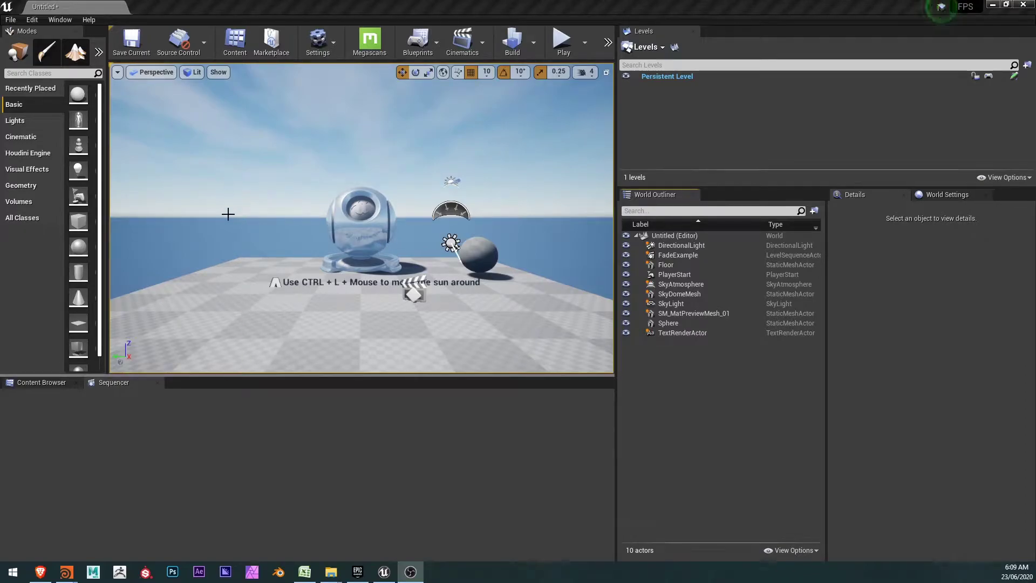
Step: Delete the Sphere and the FadeExample sequence actor from the level, then preview Game View
left_click(475, 258)
key("Delete")
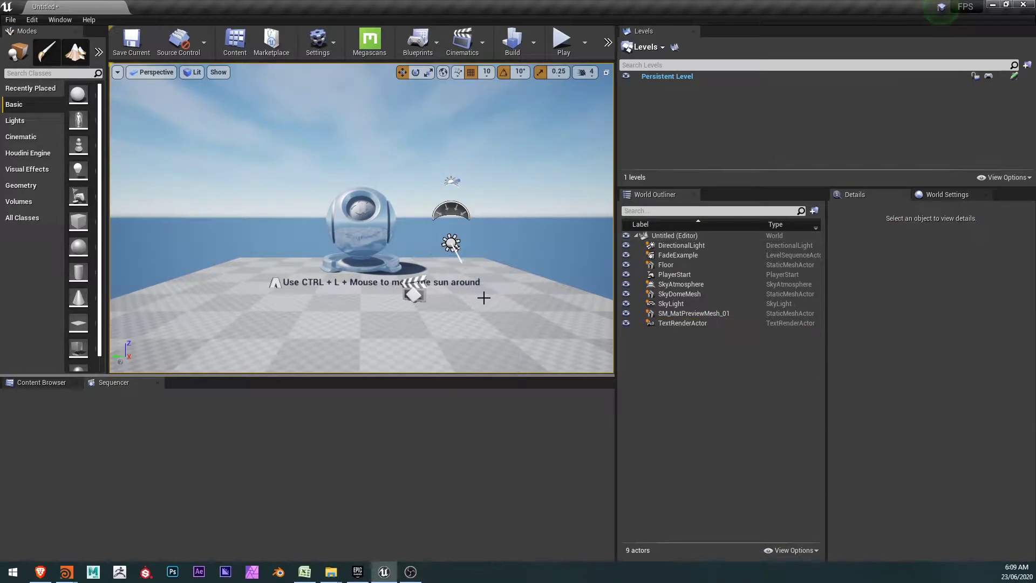
left_click(414, 293)
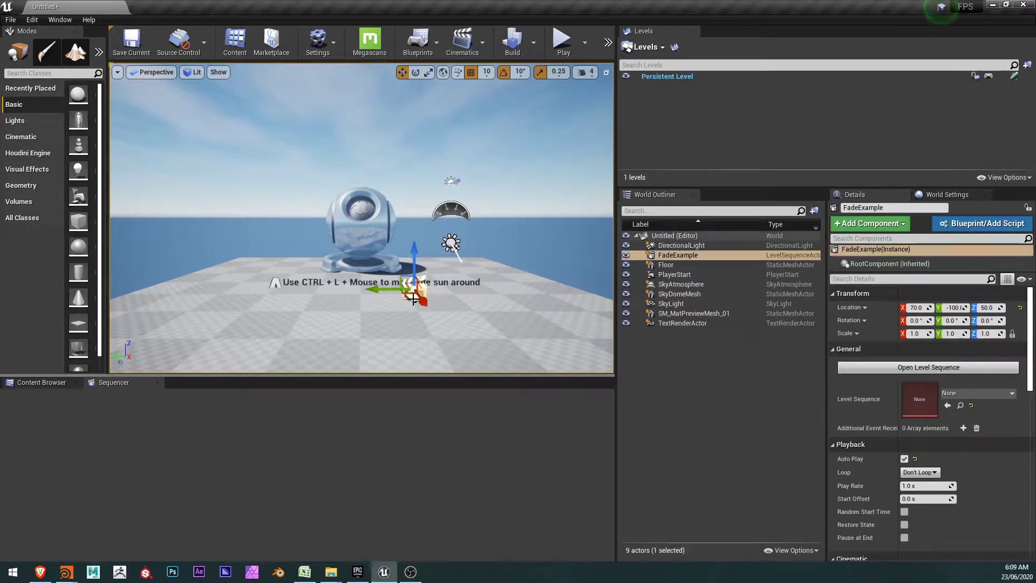
key("Delete")
right_click_drag(371, 246, 370, 242)
key("g")
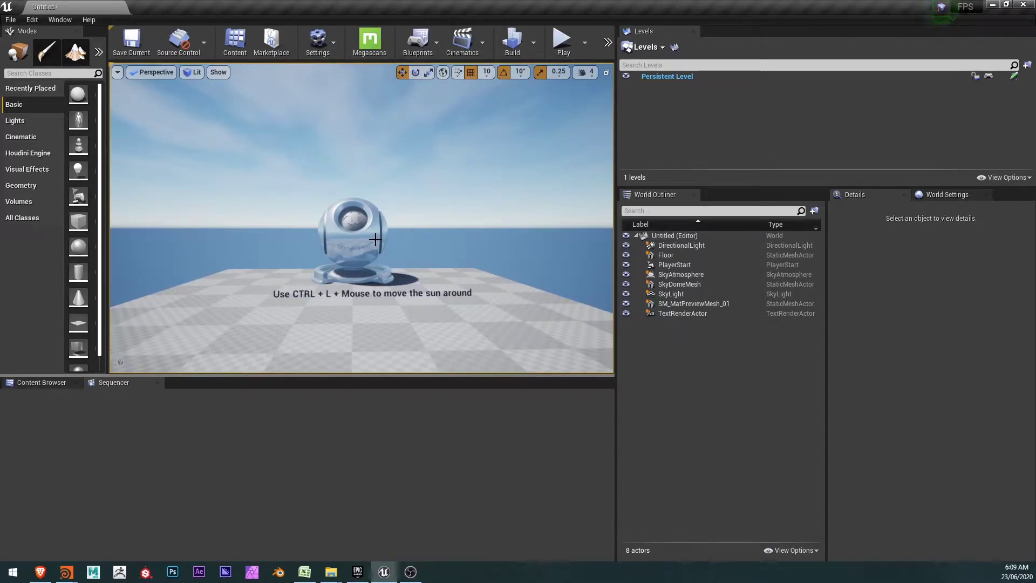
Step: Restore editor icons and create a level sequence named FadeExample in the Content folder
key("g")
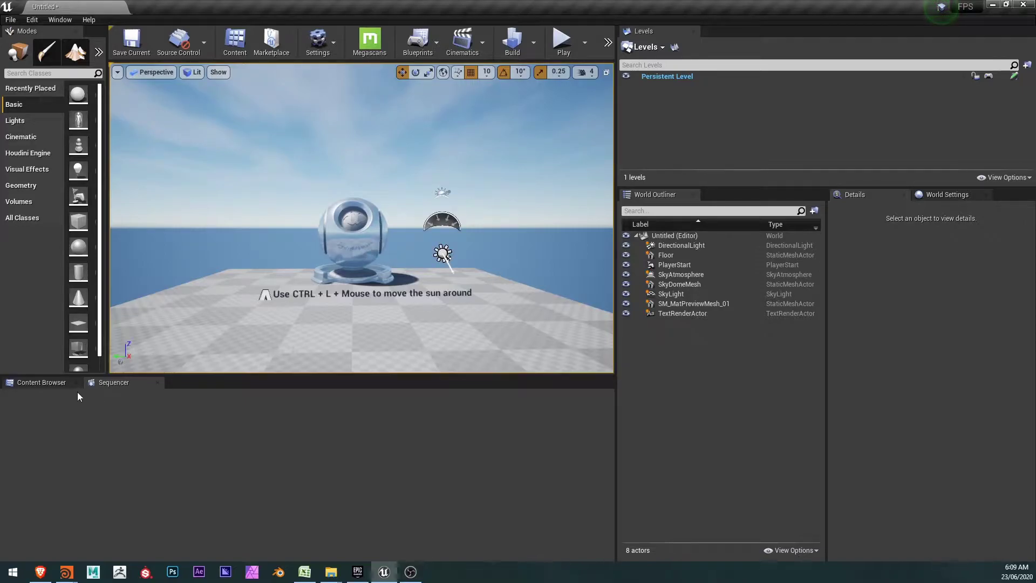
left_click(34, 383)
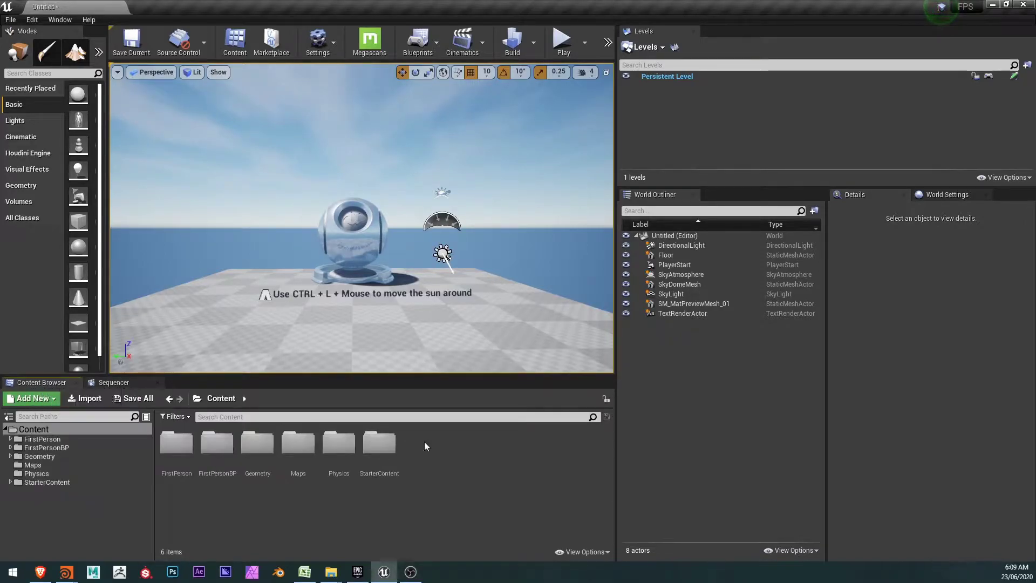
right_click(464, 452)
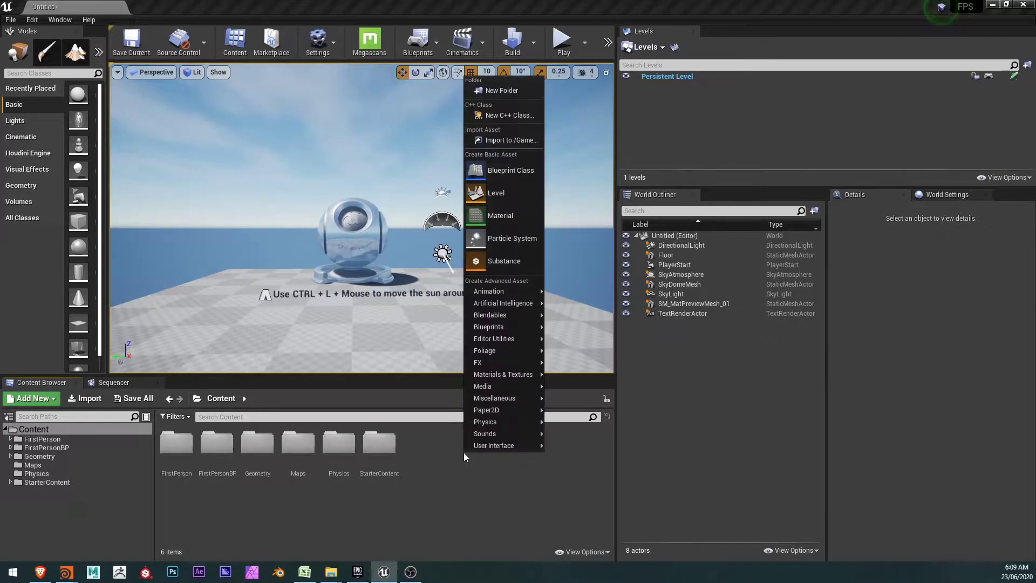
mouse_move(465, 452)
mouse_move(503, 290)
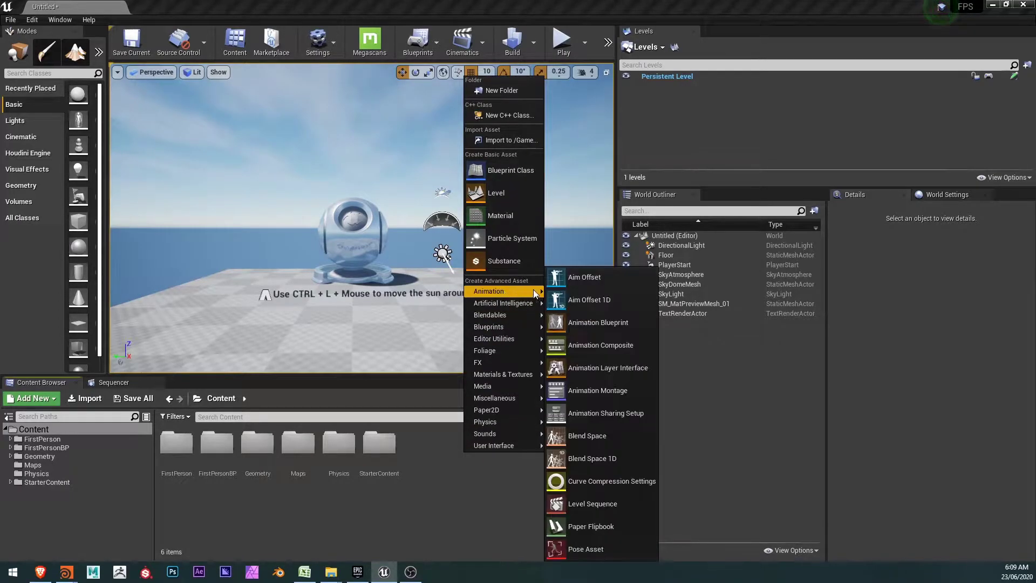
left_click(606, 500)
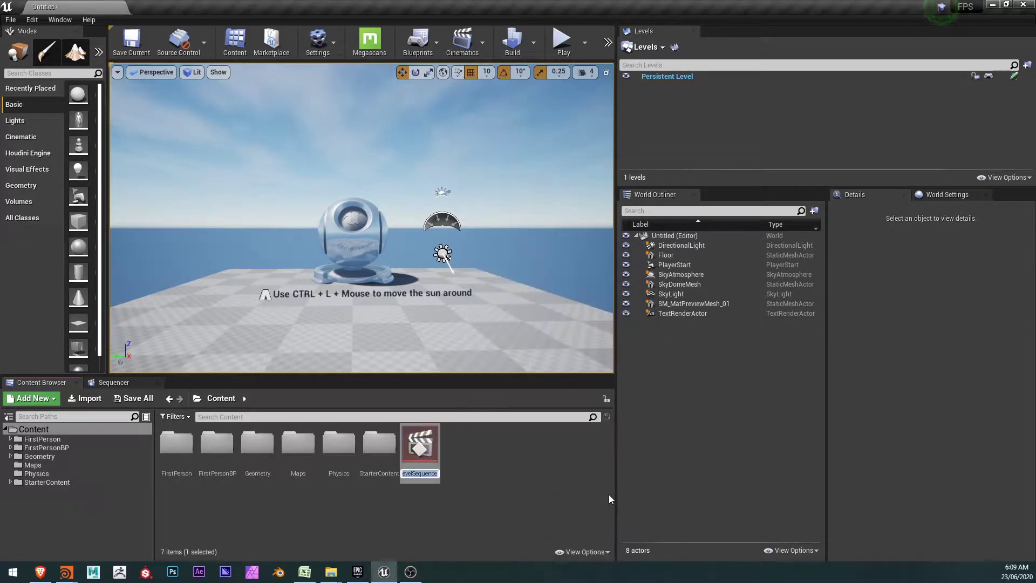
type("FadeExample")
key("Return")
left_click(496, 457)
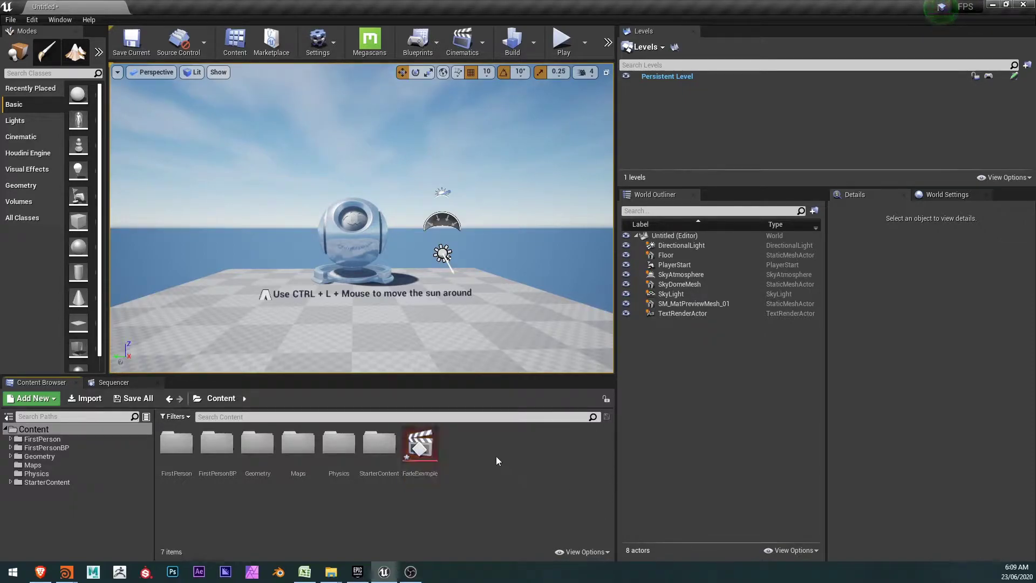
Step: Create a new material asset named M_Fade in the Content folder
right_click(475, 445)
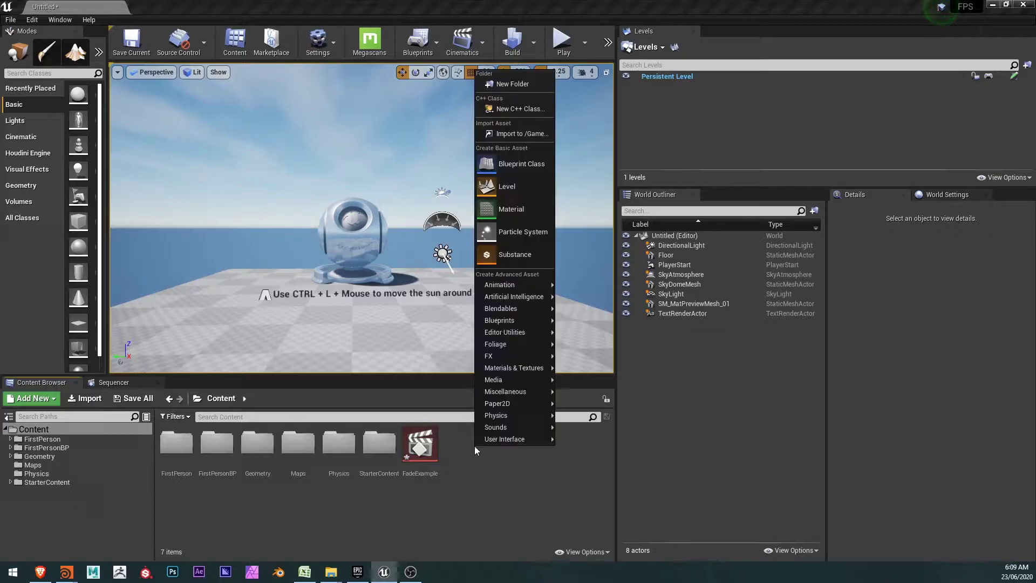
left_click(516, 209)
type("M_Fade")
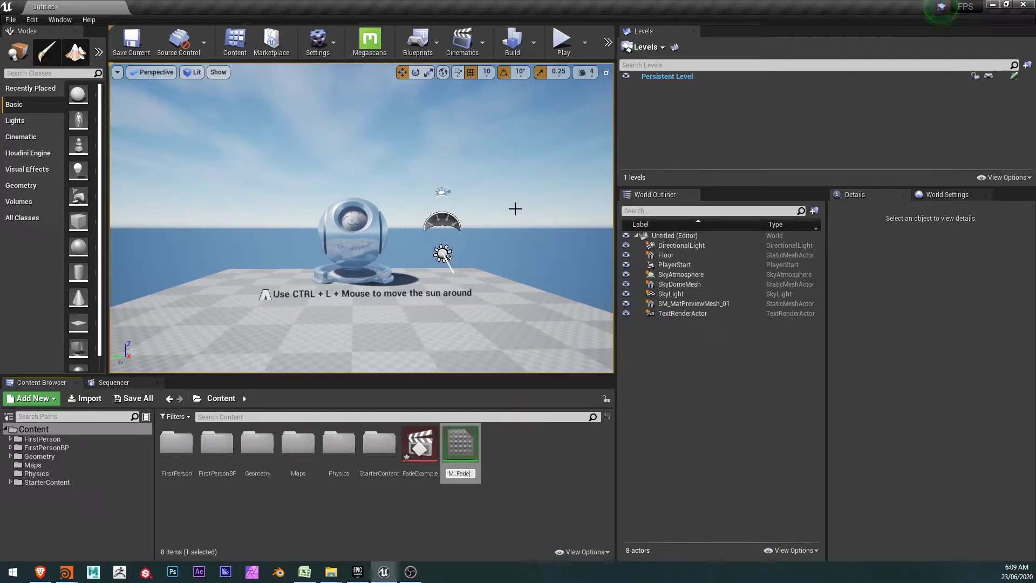
key("Return")
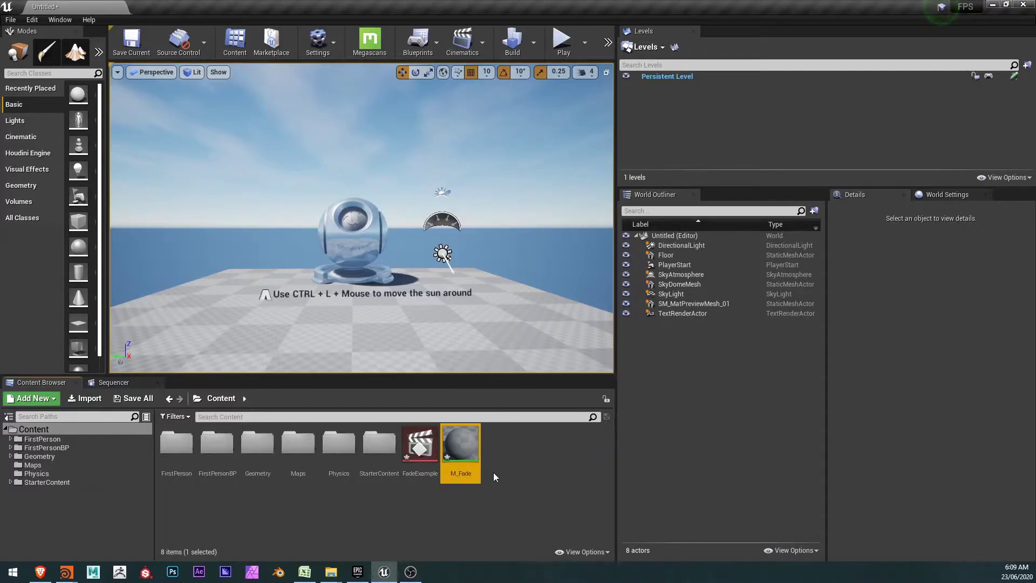
Step: Open M_Fade in the Material Editor and change its Blend Mode to Translucent
double_click(465, 442)
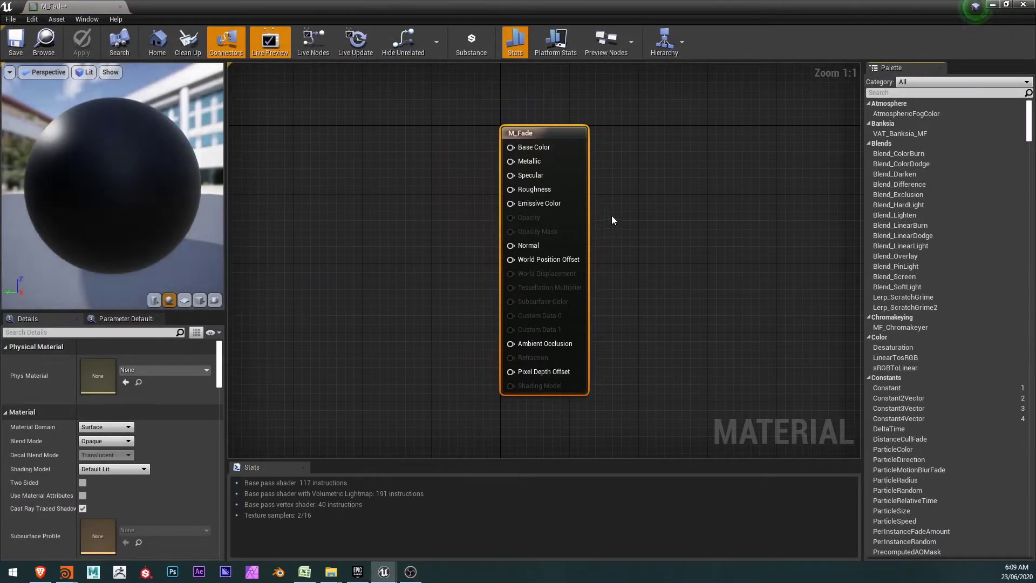
right_click_drag(620, 199, 775, 193)
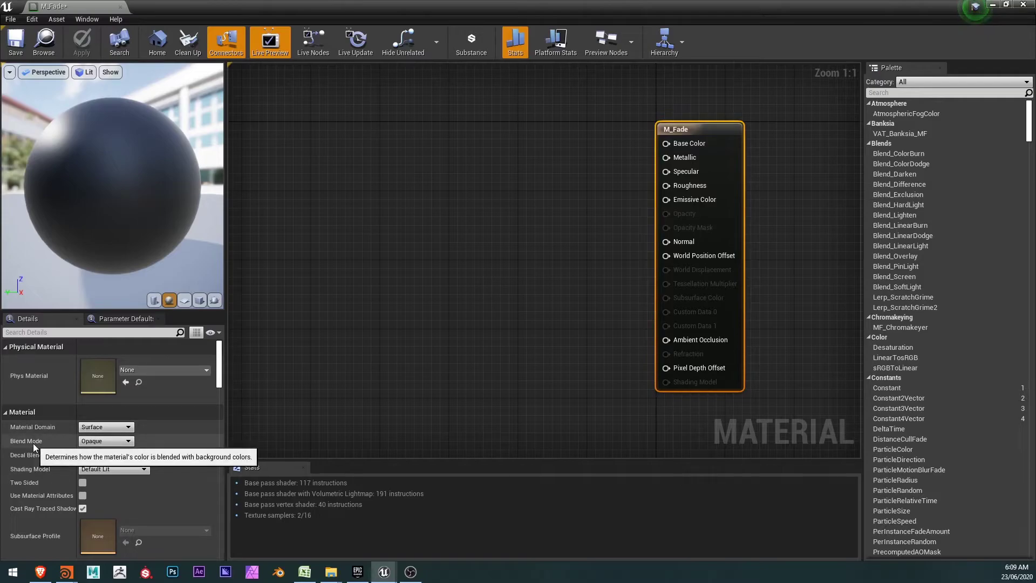
left_click(99, 441)
left_click(93, 457)
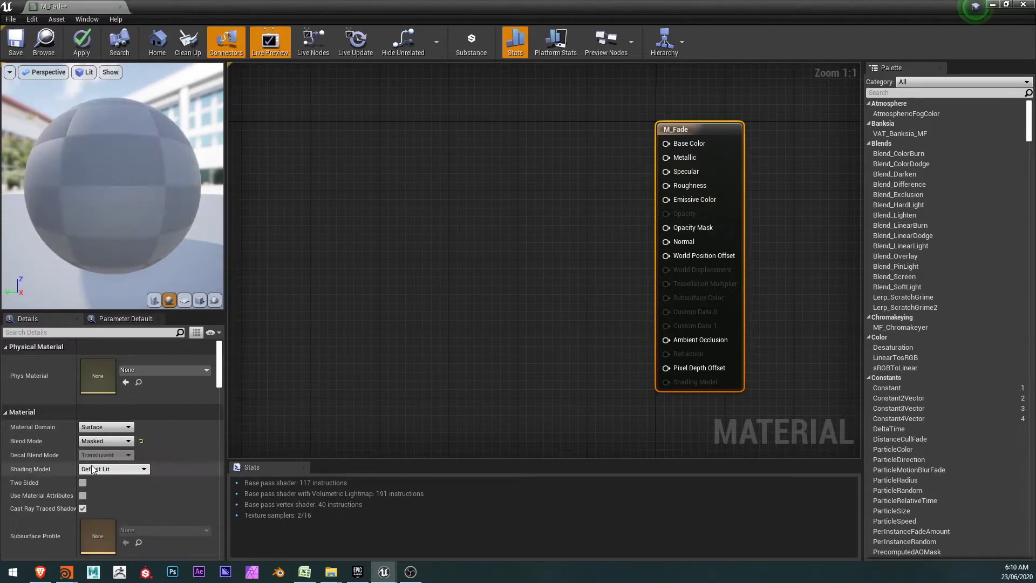
left_click(106, 441)
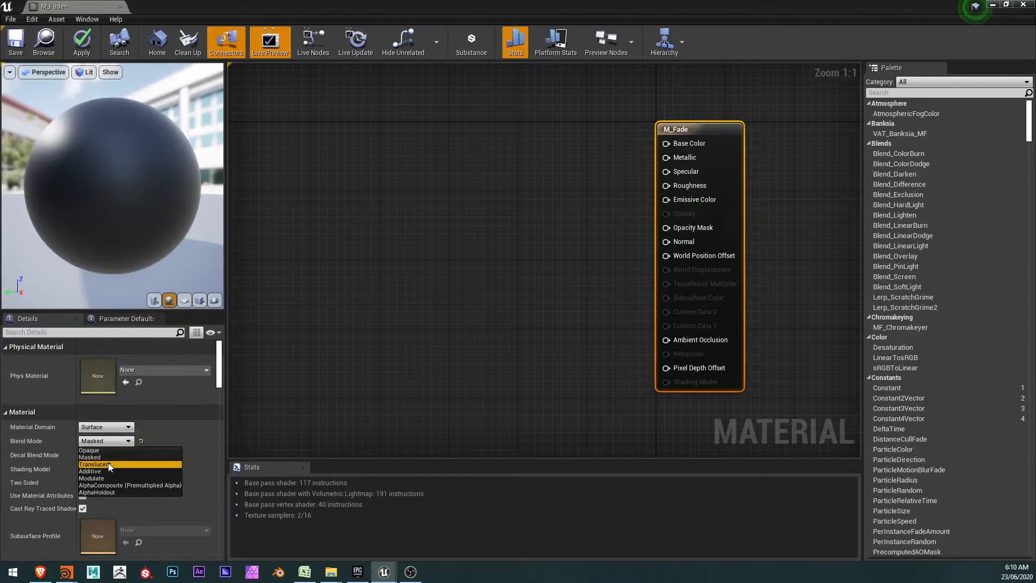
left_click(108, 463)
right_click_drag(558, 221, 610, 225)
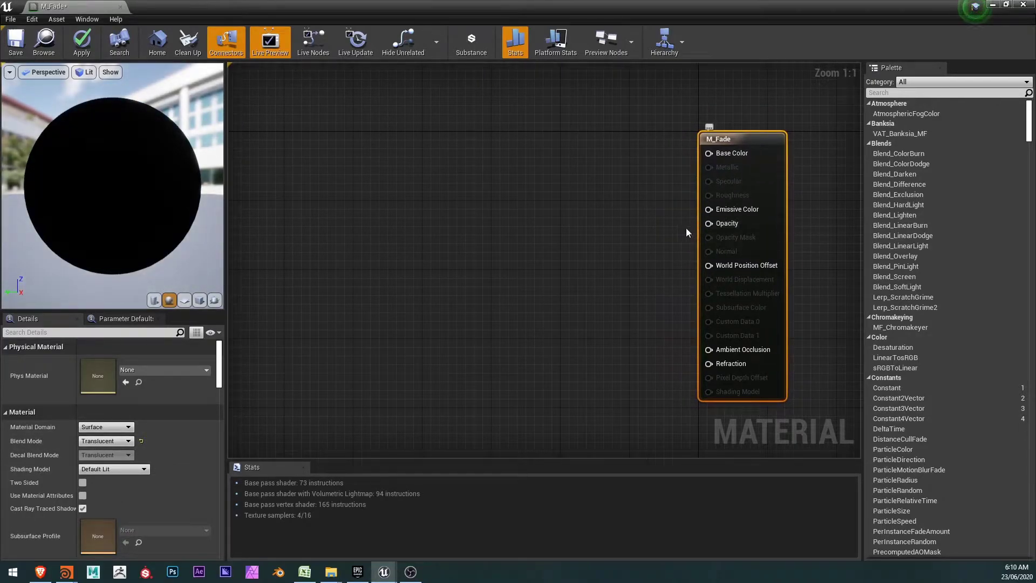
Step: Add a ScalarParameter named Opacity Amount and wire it into the material's Opacity input
right_click(515, 239)
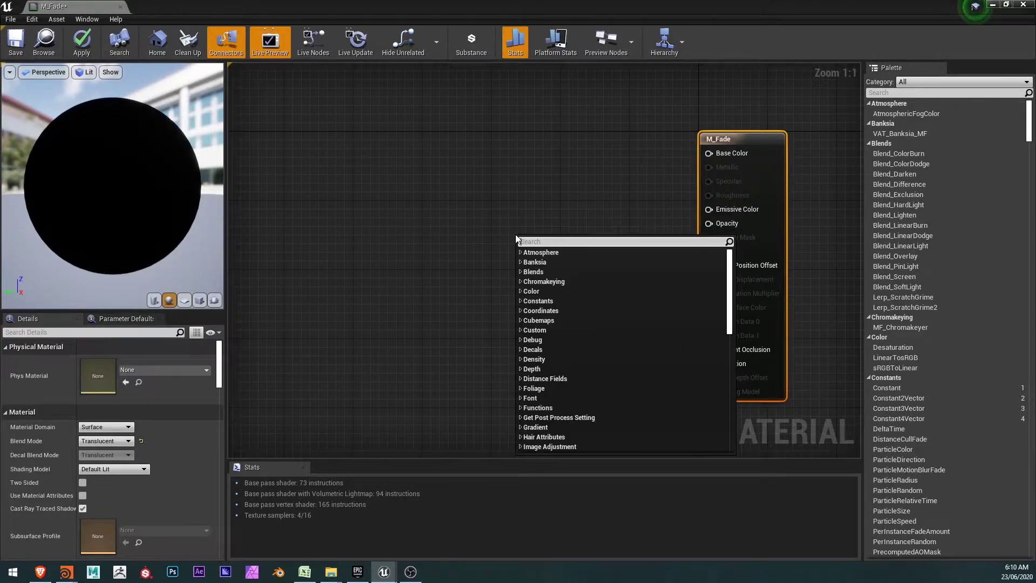
type("sc")
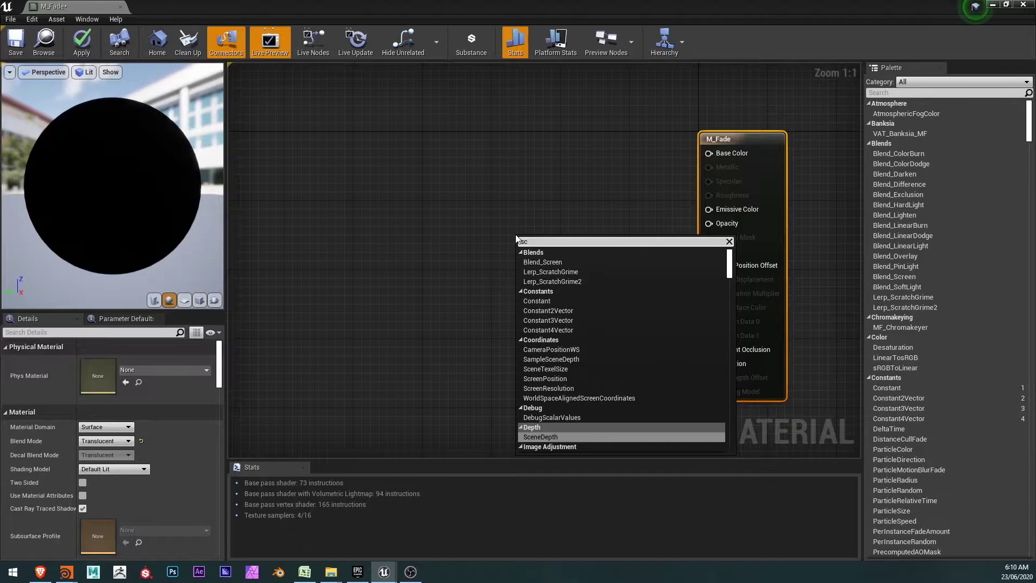
type("ala")
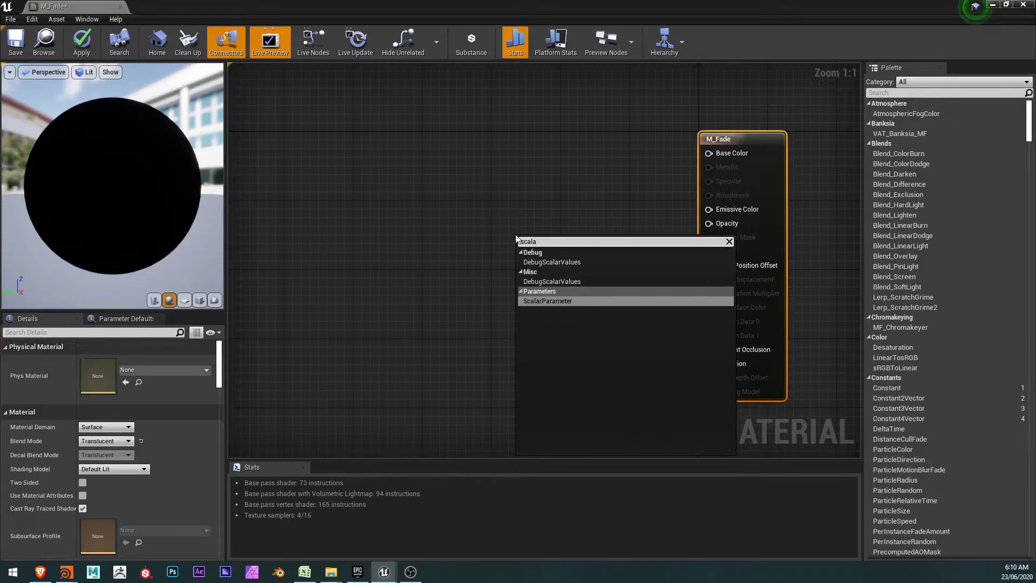
left_click(568, 300)
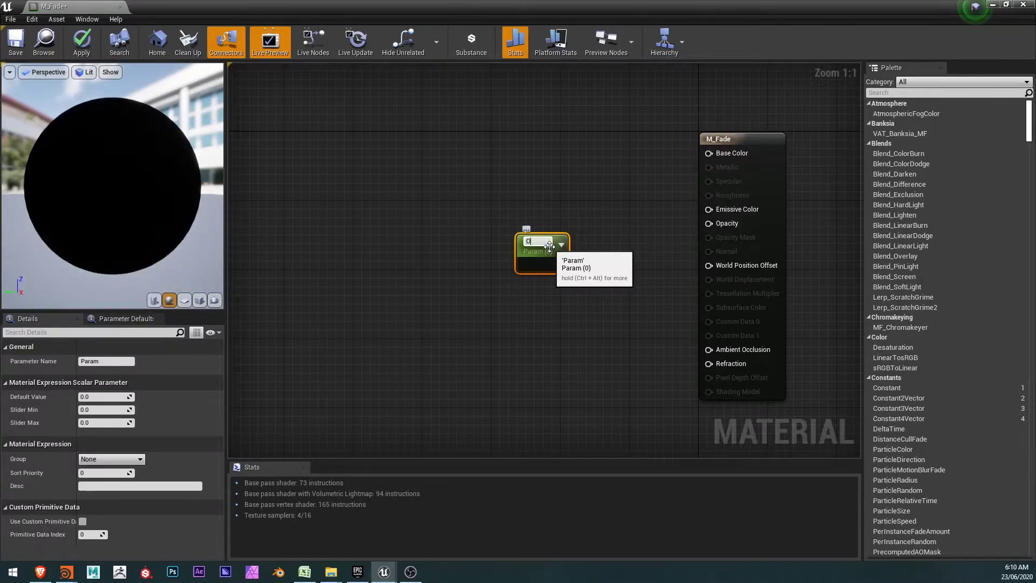
type("Opacity Amount")
key("Return")
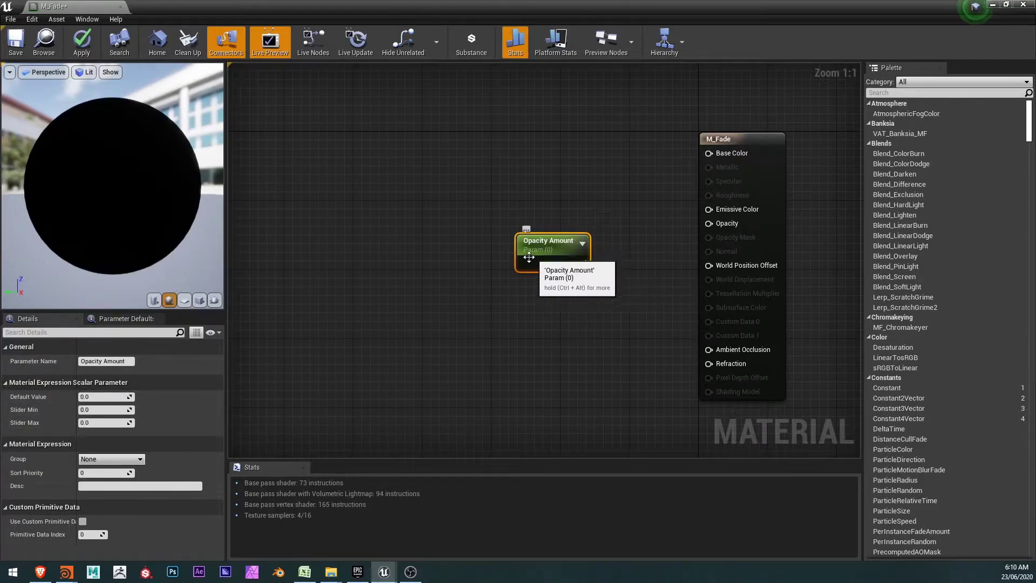
left_click_drag(580, 264, 714, 226)
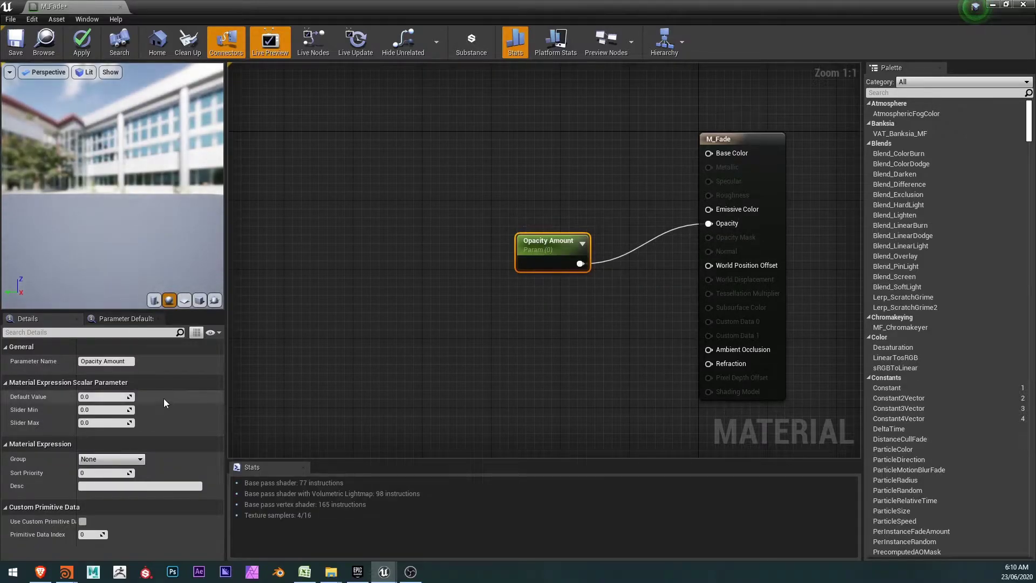
Step: Set Opacity Amount's Default Value to 1.0 and Slider Max to 1.0
left_click(122, 396)
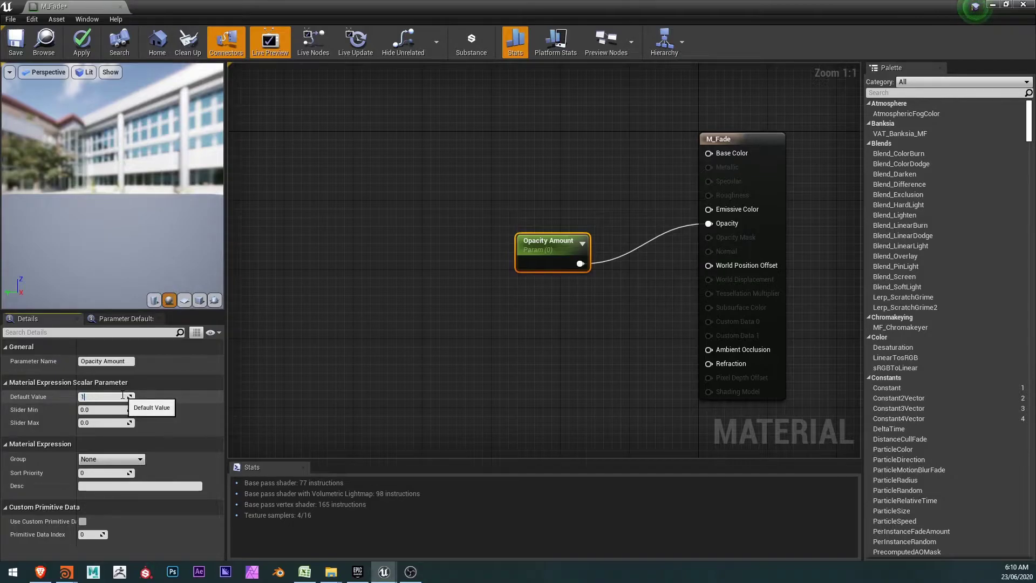
type("1")
key("Return")
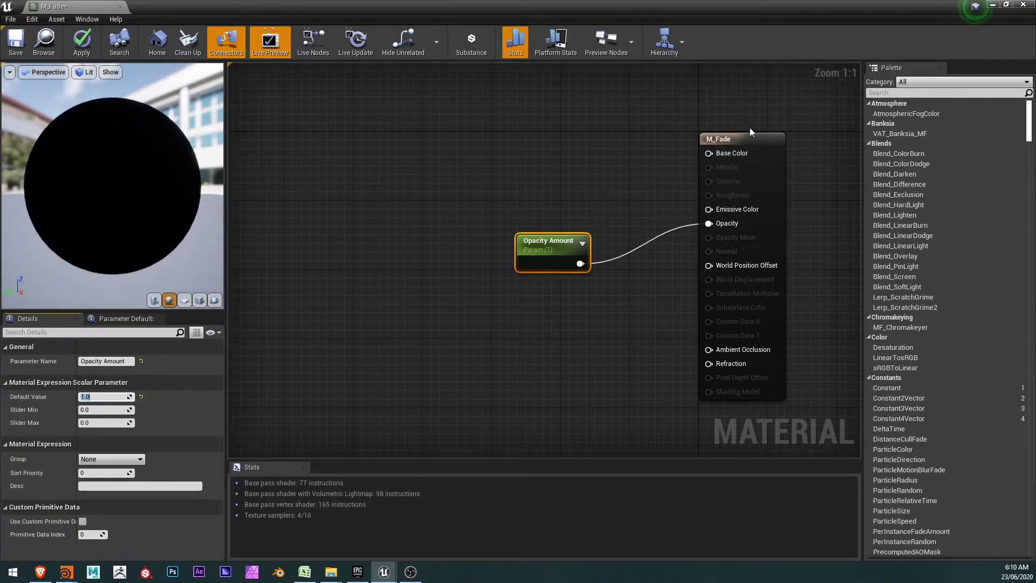
left_click(97, 424)
type("1")
key("Return")
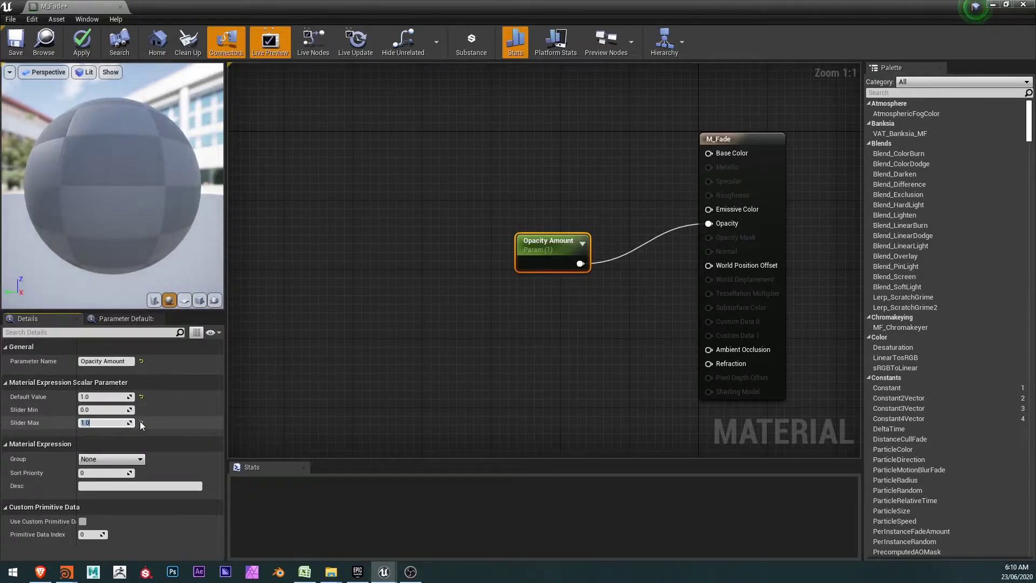
left_click(567, 164)
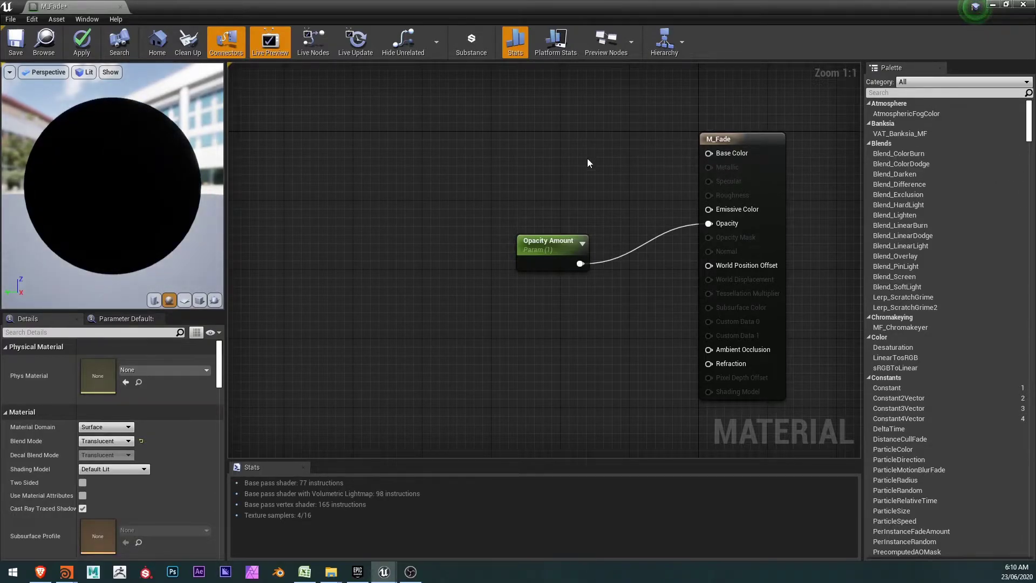
left_click_drag(478, 211, 609, 312)
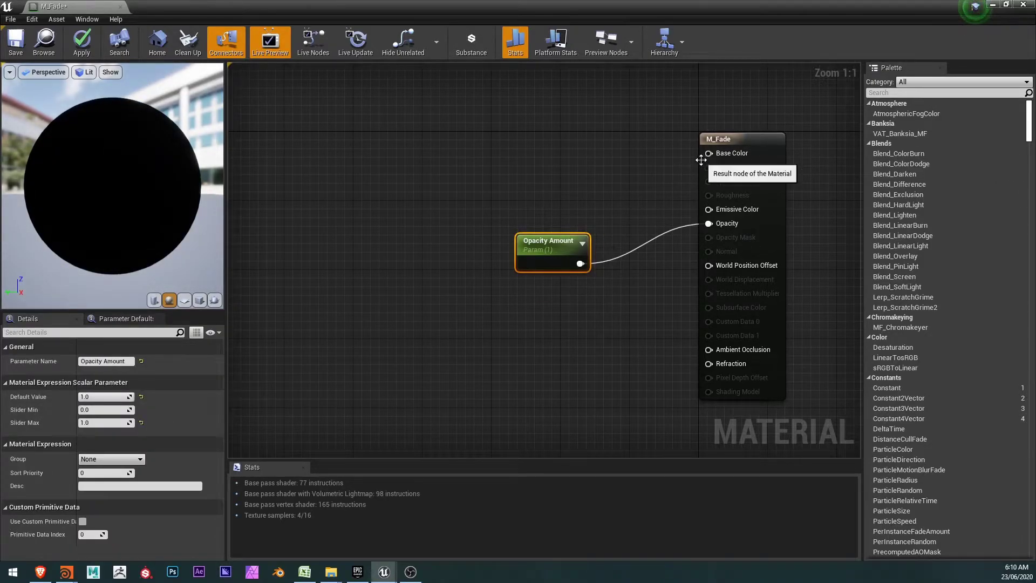
Step: Add a green Constant3Vector (0.0572, 1, 0) and connect it to Base Color
left_click(546, 149)
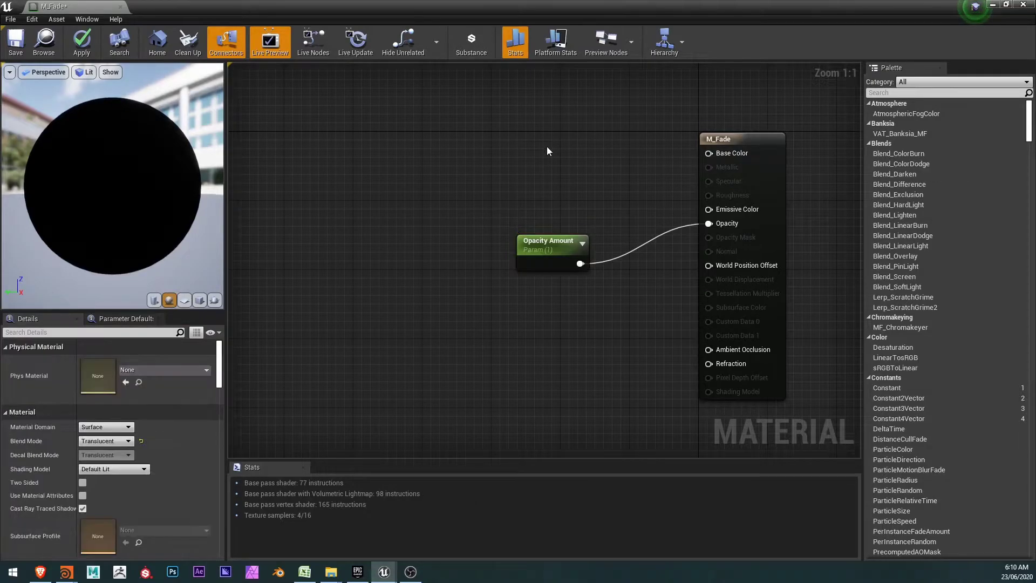
left_click(546, 146)
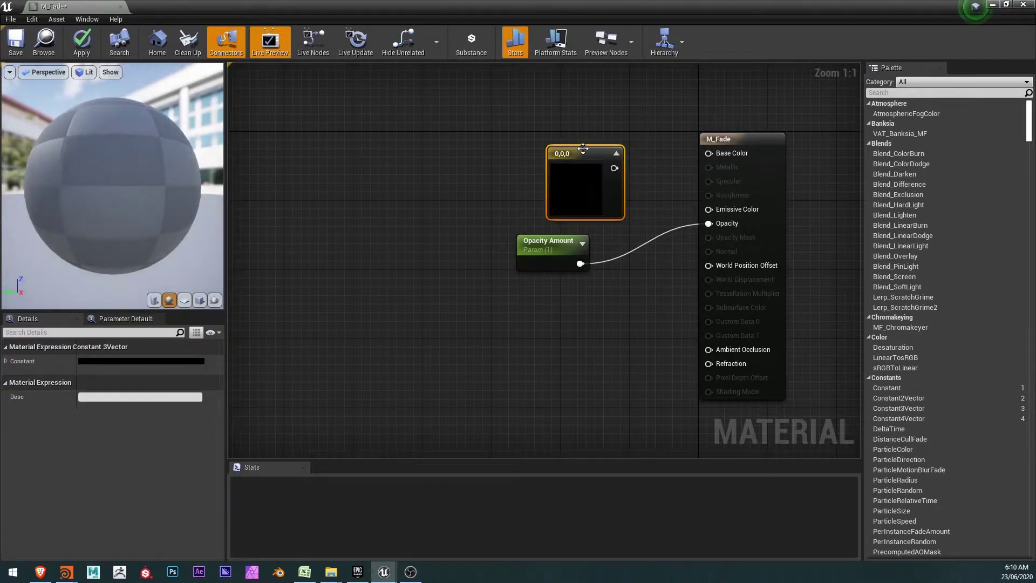
left_click_drag(550, 143, 709, 153)
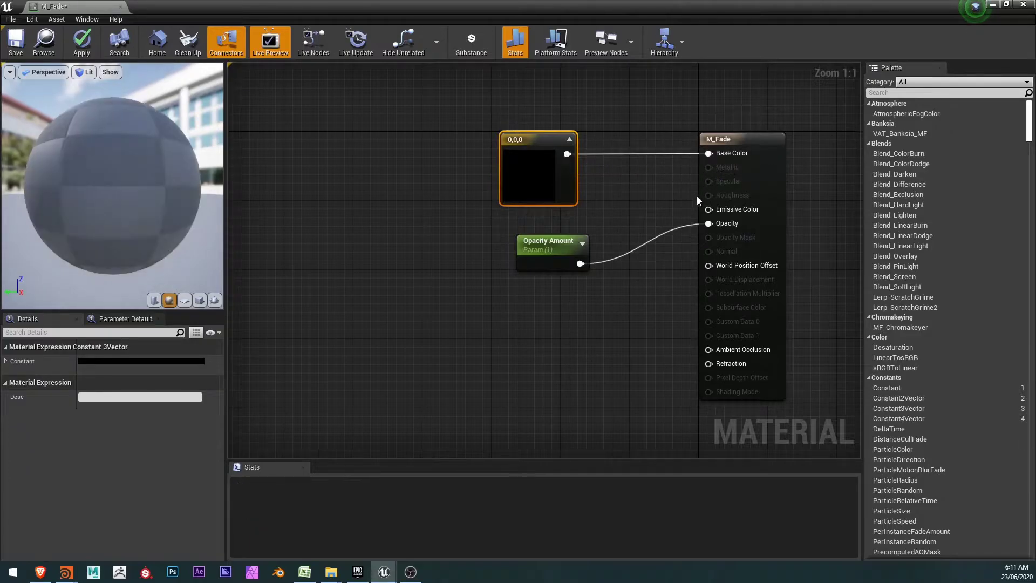
left_click_drag(540, 139, 566, 140)
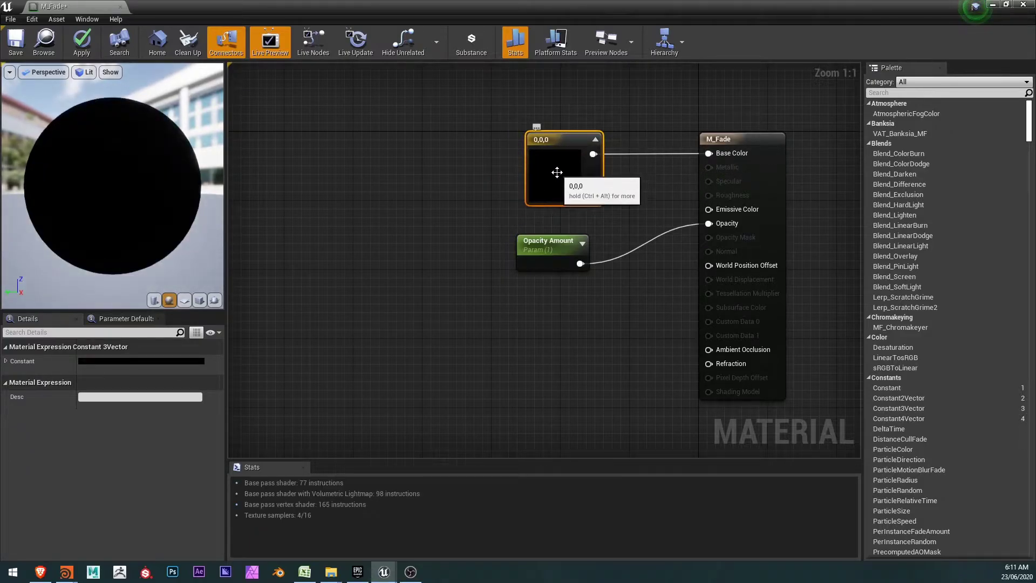
double_click(557, 172)
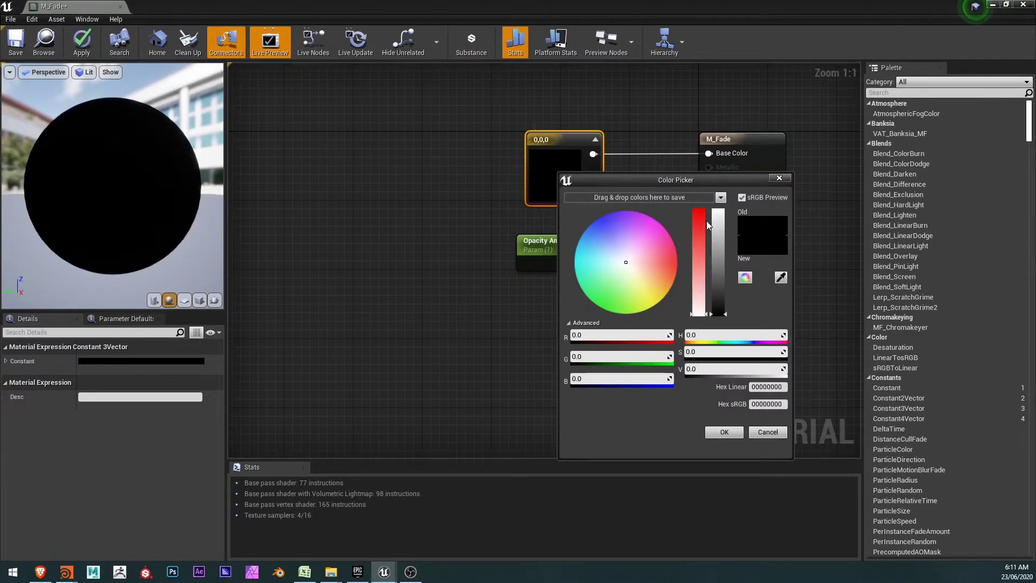
left_click_drag(657, 260, 581, 264)
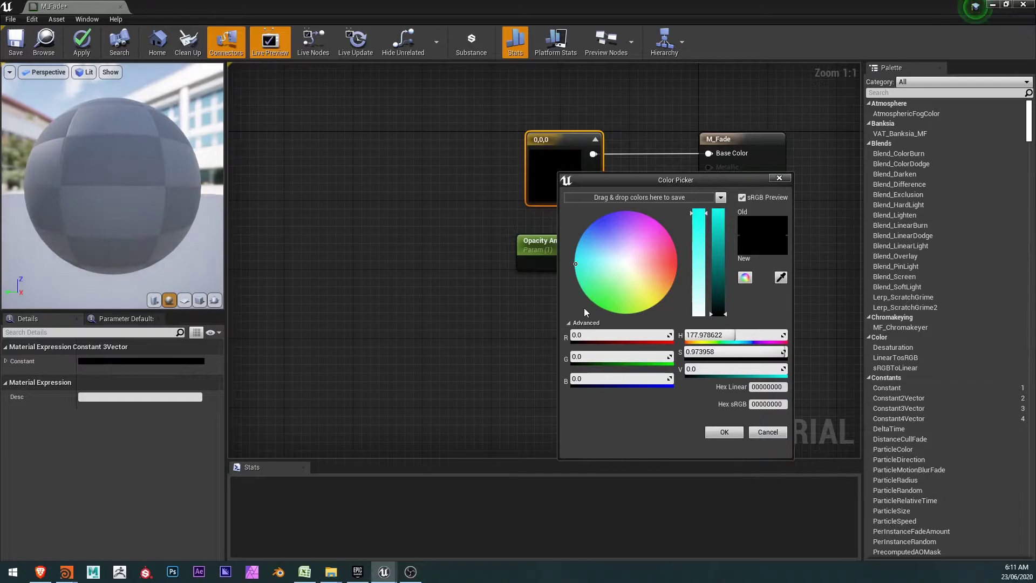
left_click_drag(584, 307, 603, 310)
left_click_drag(718, 243, 717, 211)
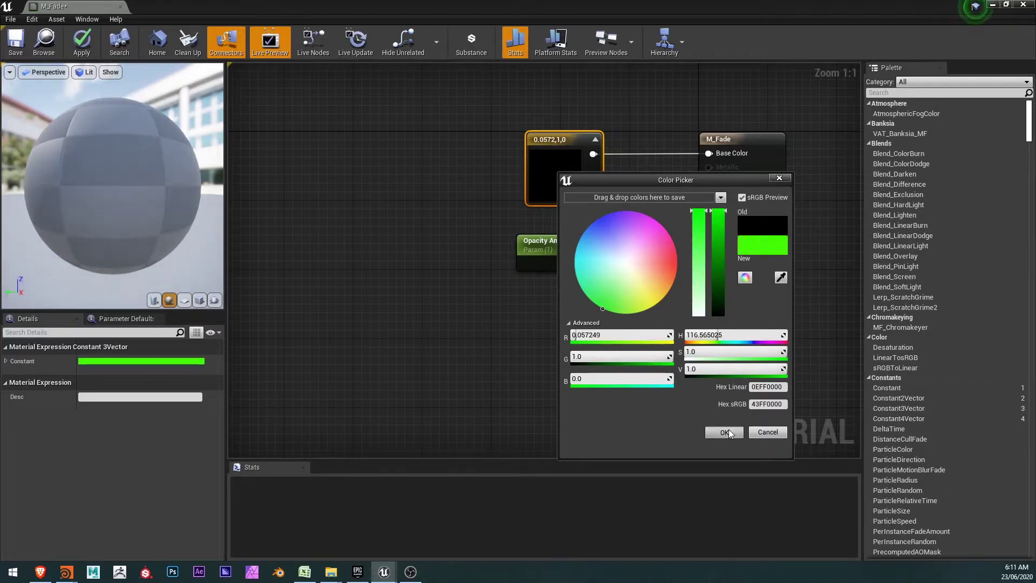
left_click(724, 432)
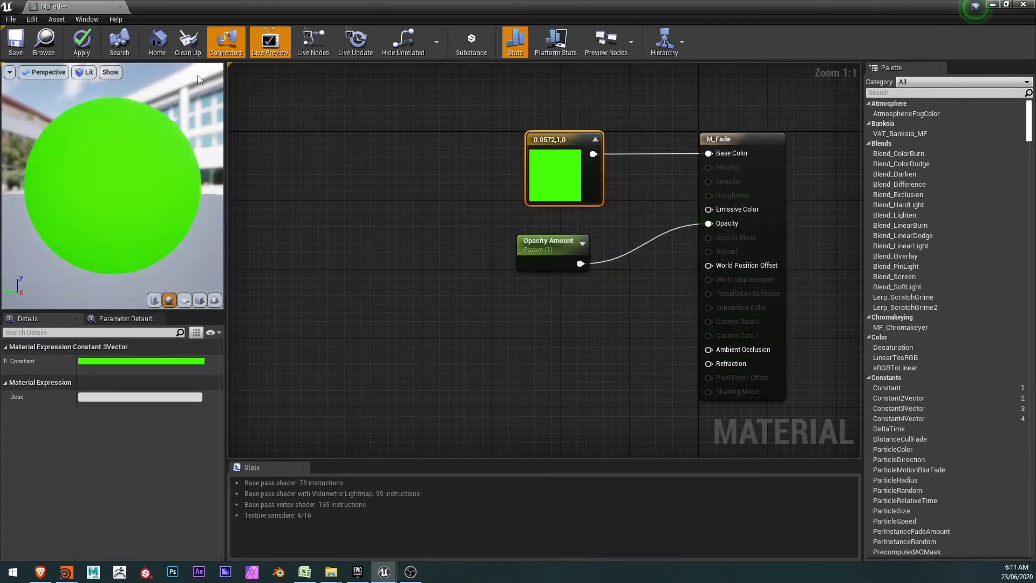
Step: Apply and save M_Fade, then close the Material Editor
left_click(86, 44)
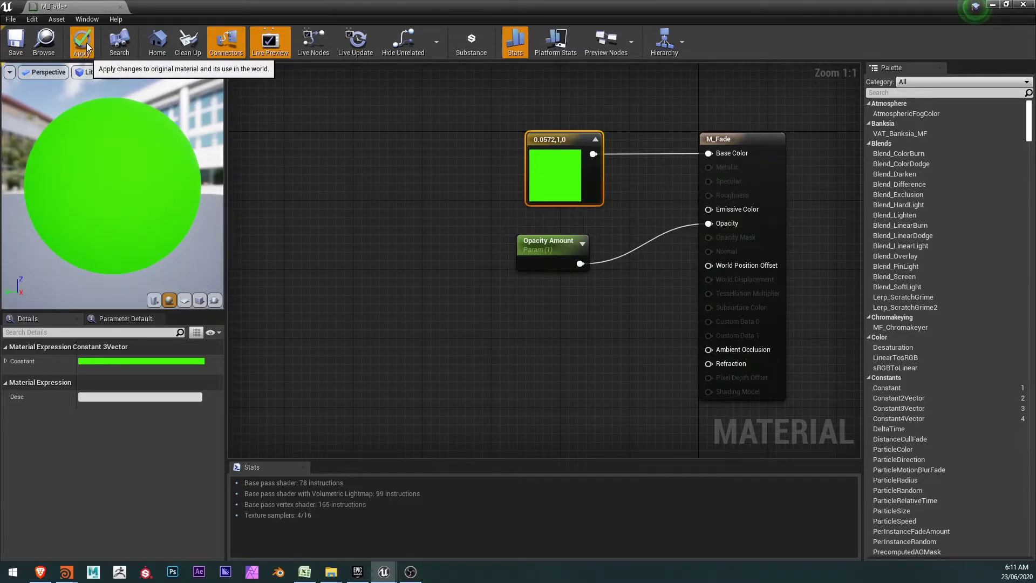
left_click(16, 42)
left_click(1023, 4)
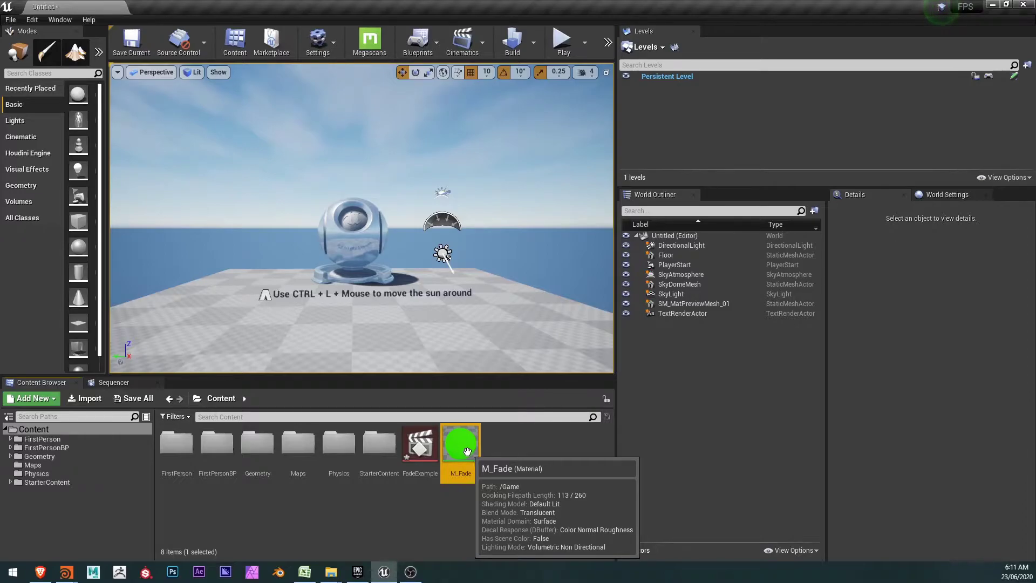
Step: Create a material instance from M_Fade and rename it MI_Fade
right_click(468, 451)
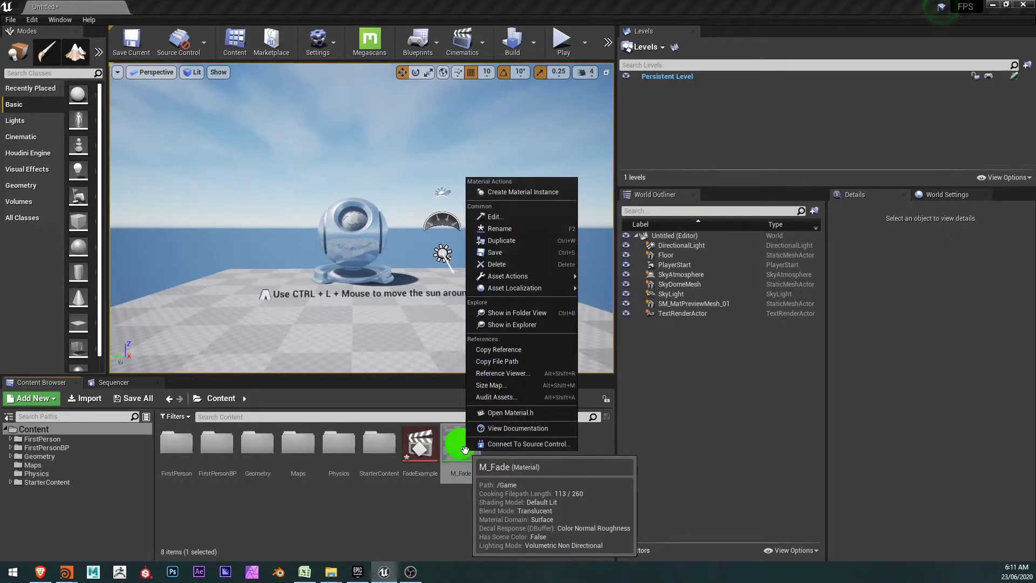
left_click(518, 193)
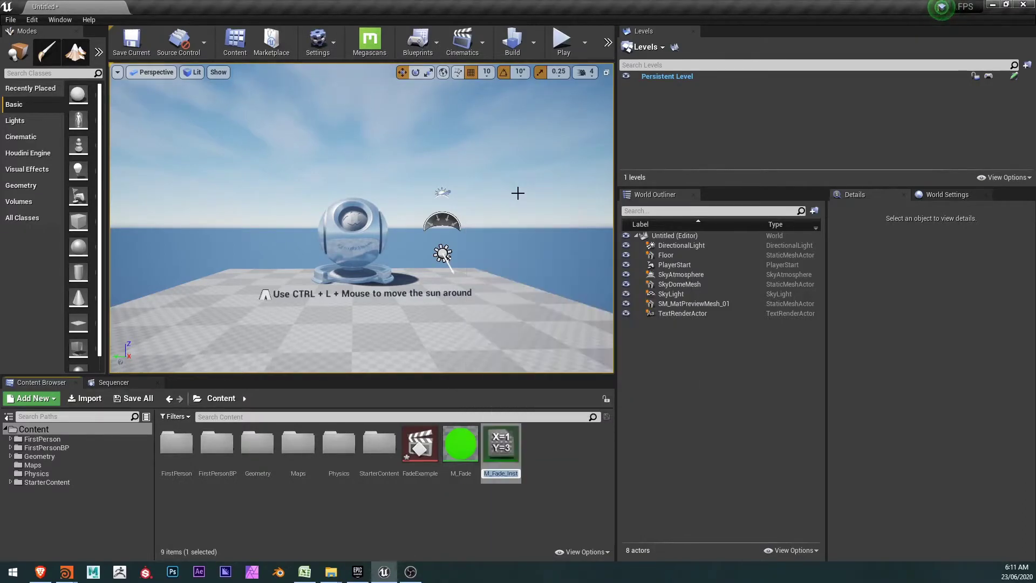
left_click(488, 474)
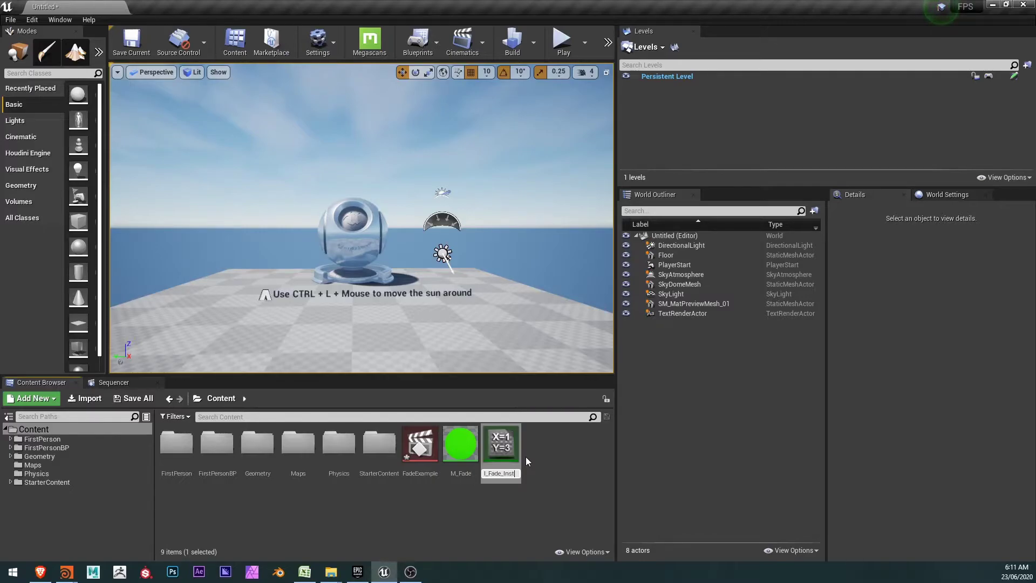
key("BackSpace")
key("BackSpace")
key("BackSpace")
key("BackSpace")
key("BackSpace")
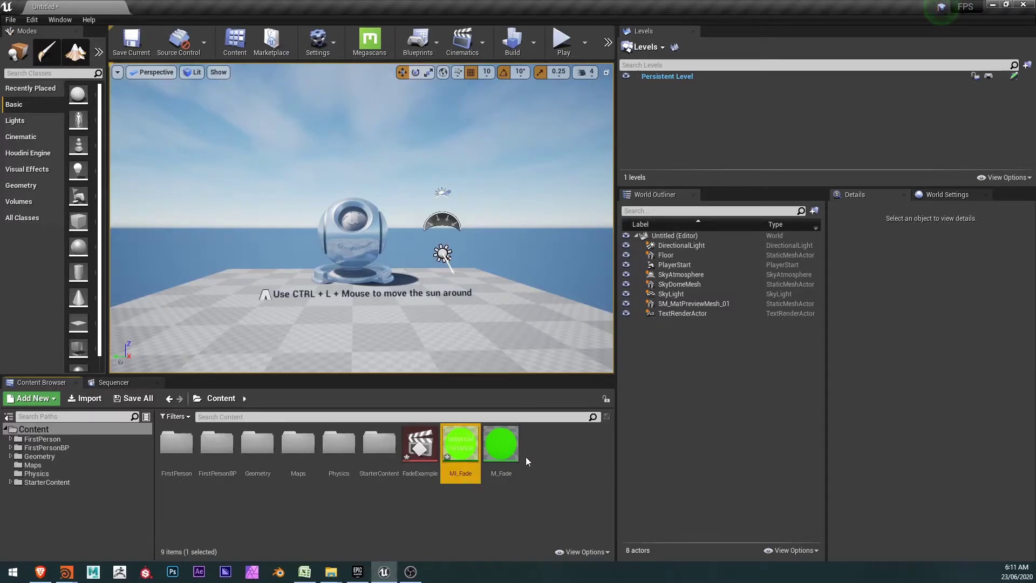
key("Return")
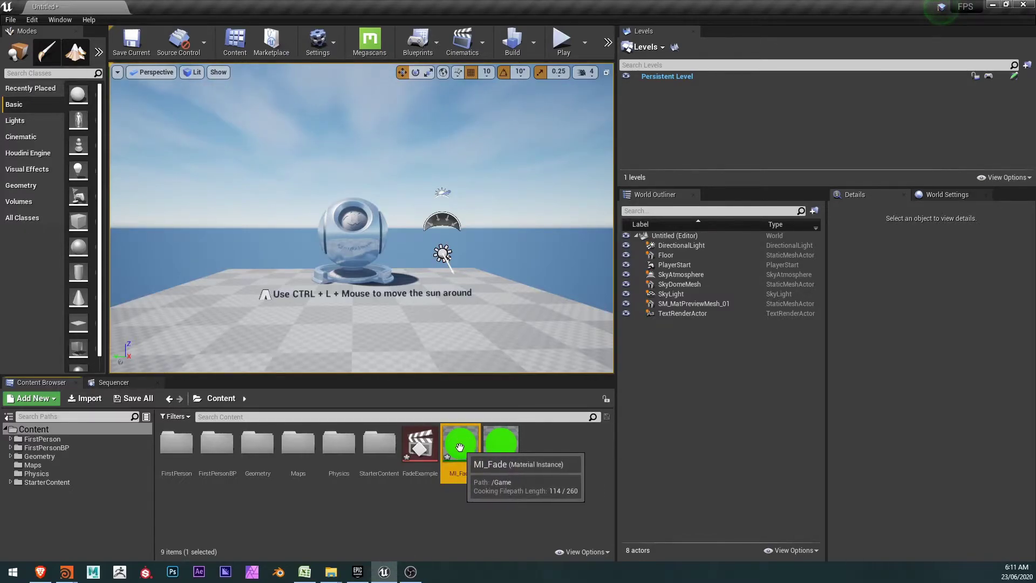
Step: Open MI_Fade in the material instance editor
double_click(464, 443)
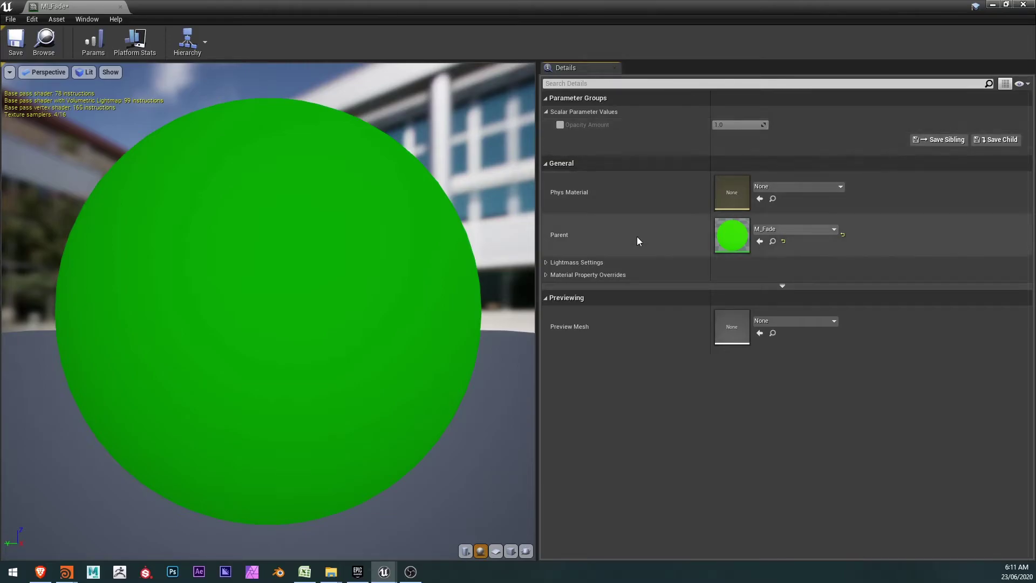
Step: In parent M_Fade, convert the green constant to a parameter named Color, then save and close
double_click(727, 235)
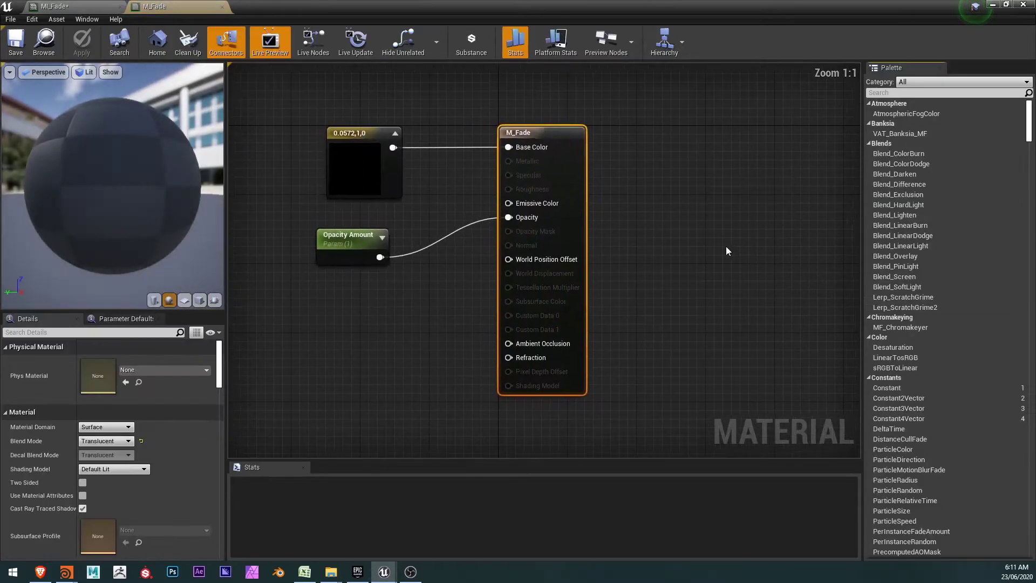
left_click_drag(578, 99, 484, 189)
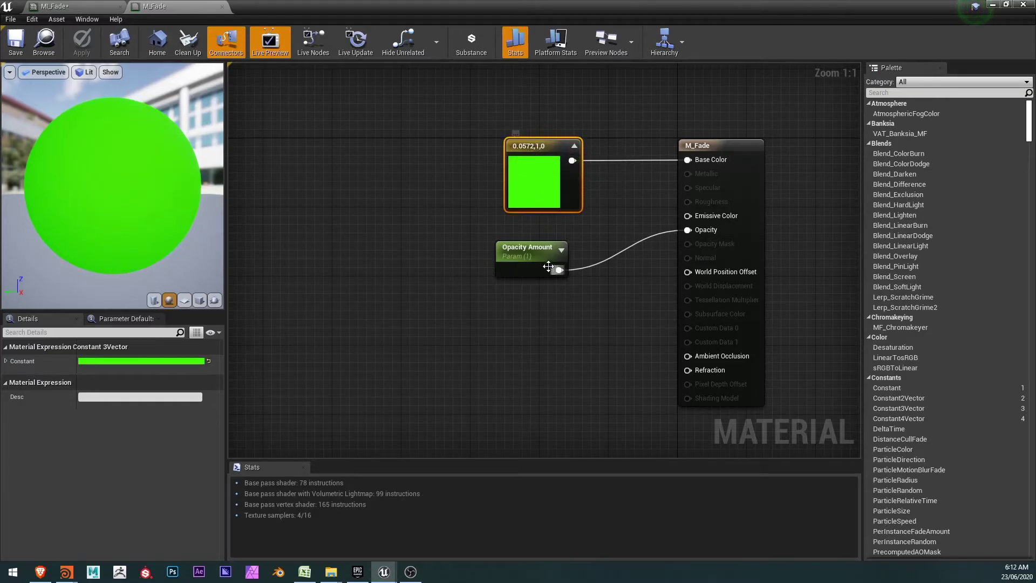
right_click(537, 146)
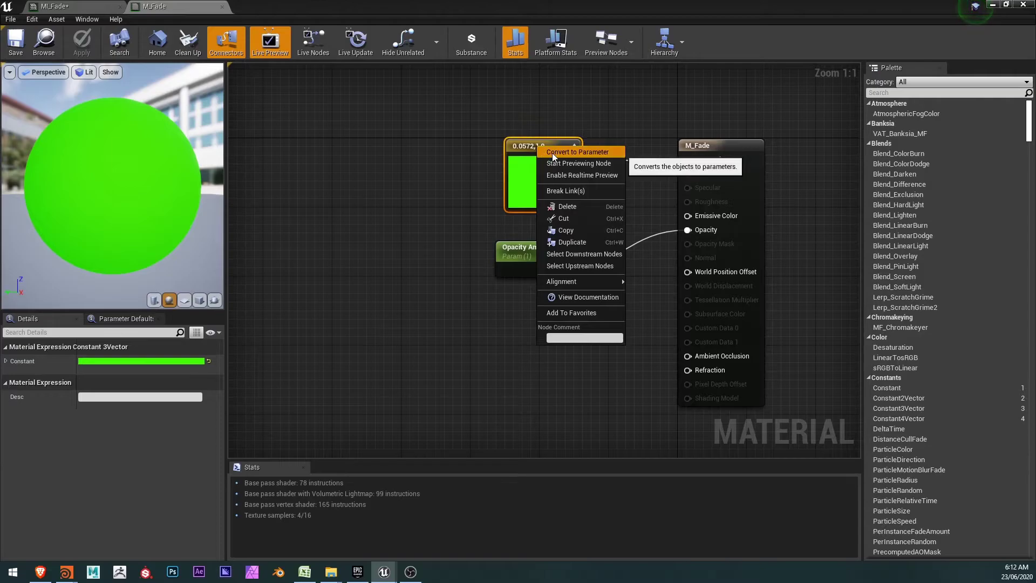
left_click(552, 153)
type("C")
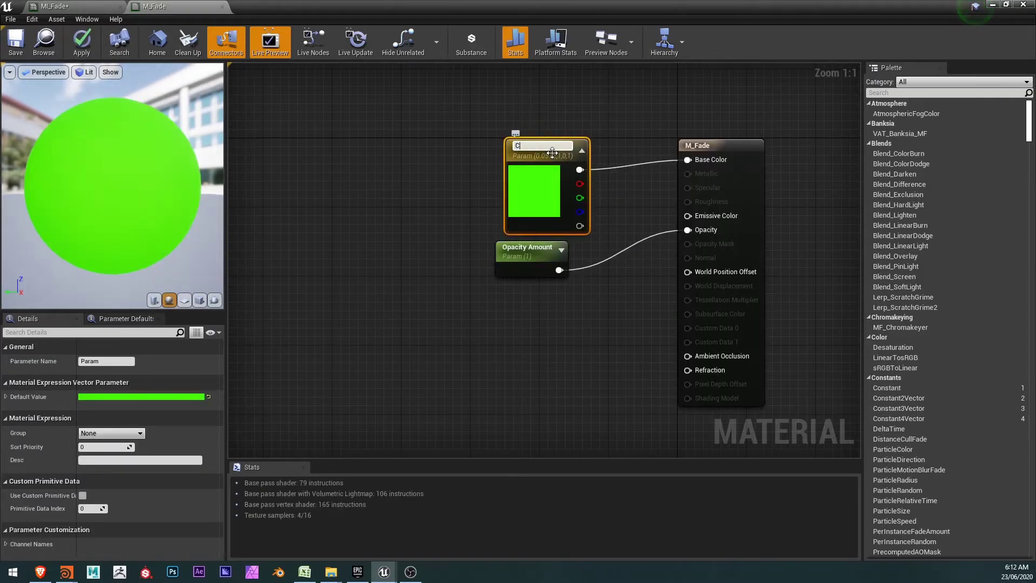
type("olor")
key("Return")
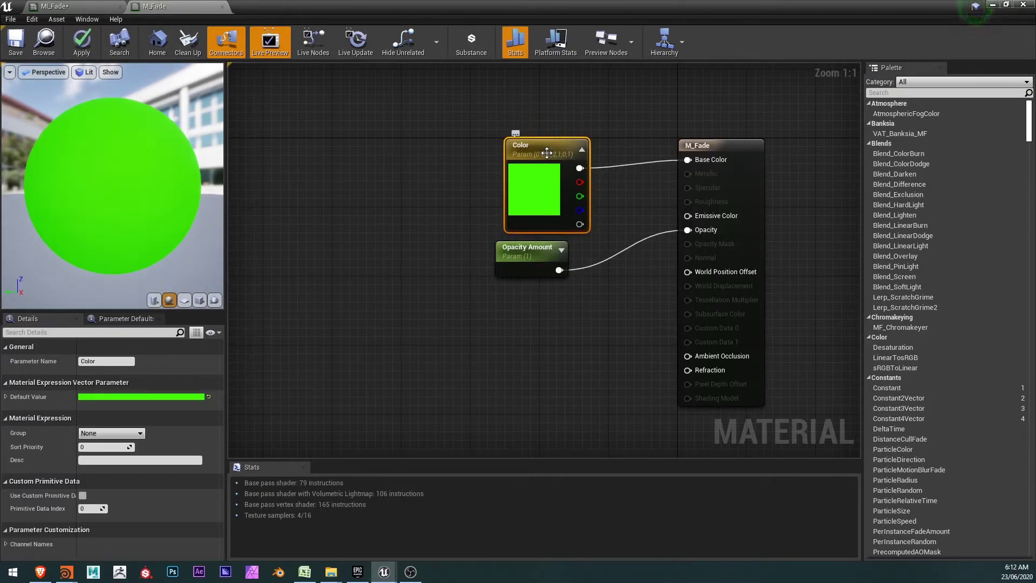
left_click_drag(551, 144, 542, 135)
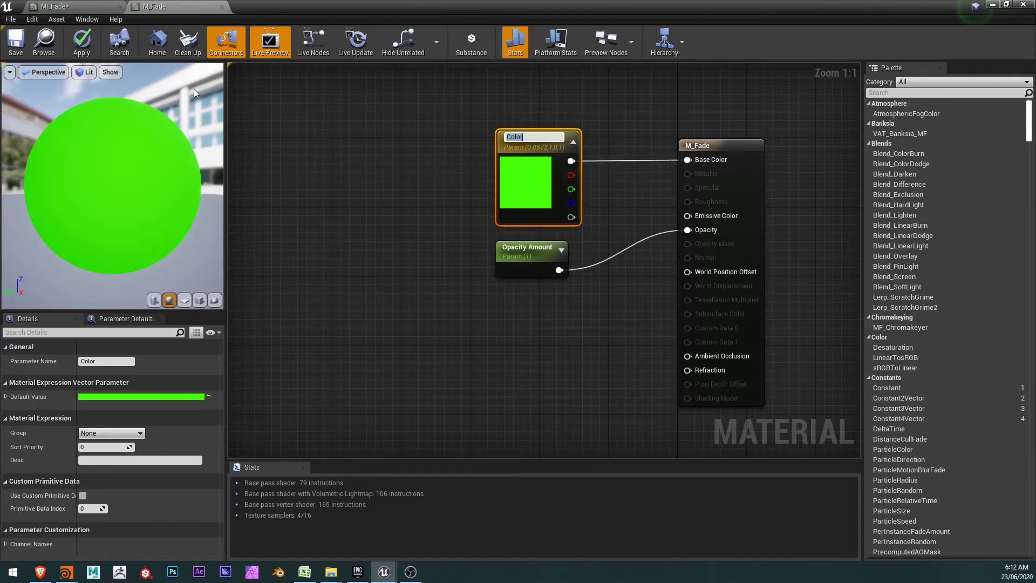
left_click(18, 50)
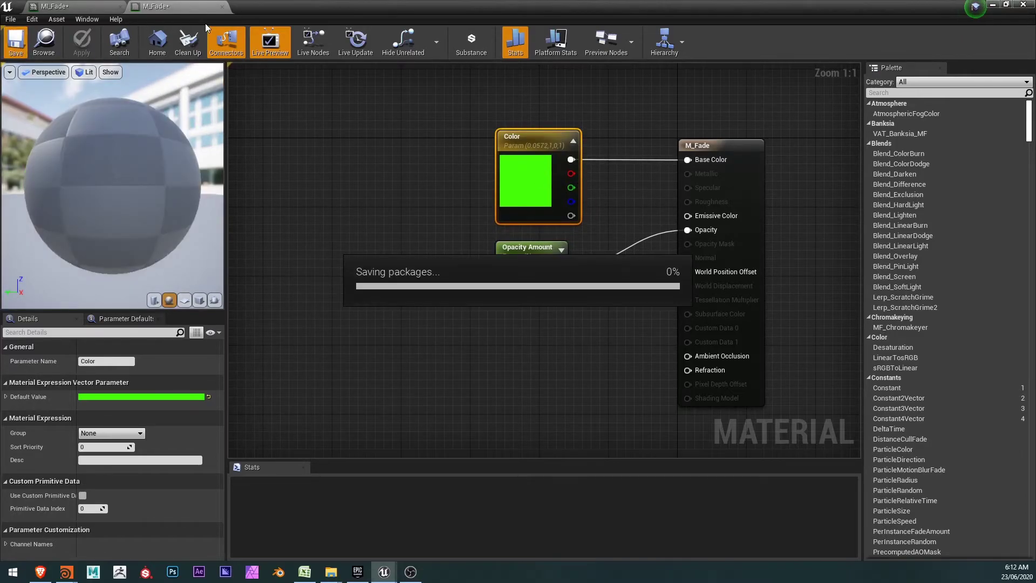
left_click(222, 7)
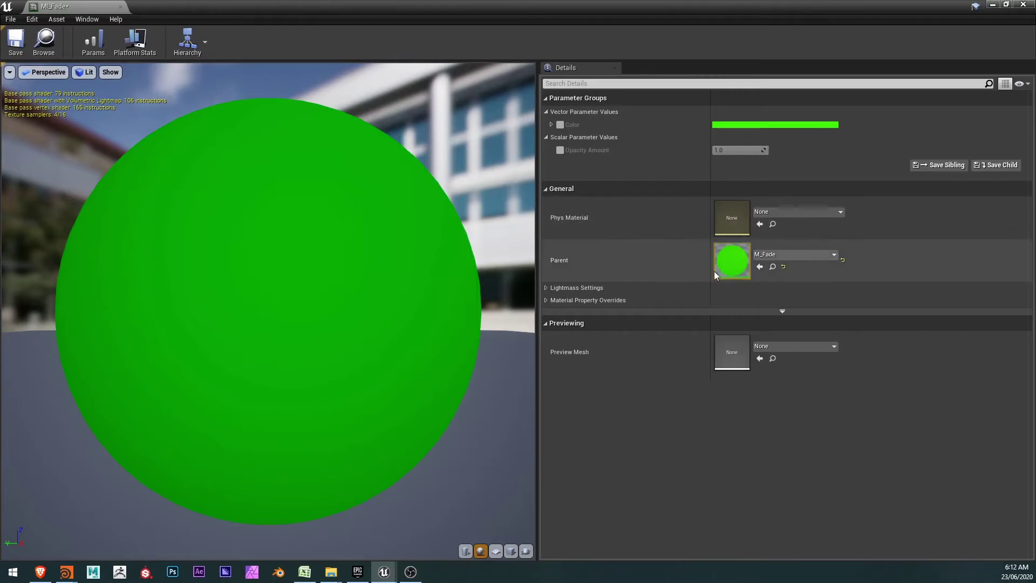
Step: Override MI_Fade's Color to orange (1.0, 0.248851, 0.088795), save it, and close the editor
left_click(561, 124)
left_click(780, 126)
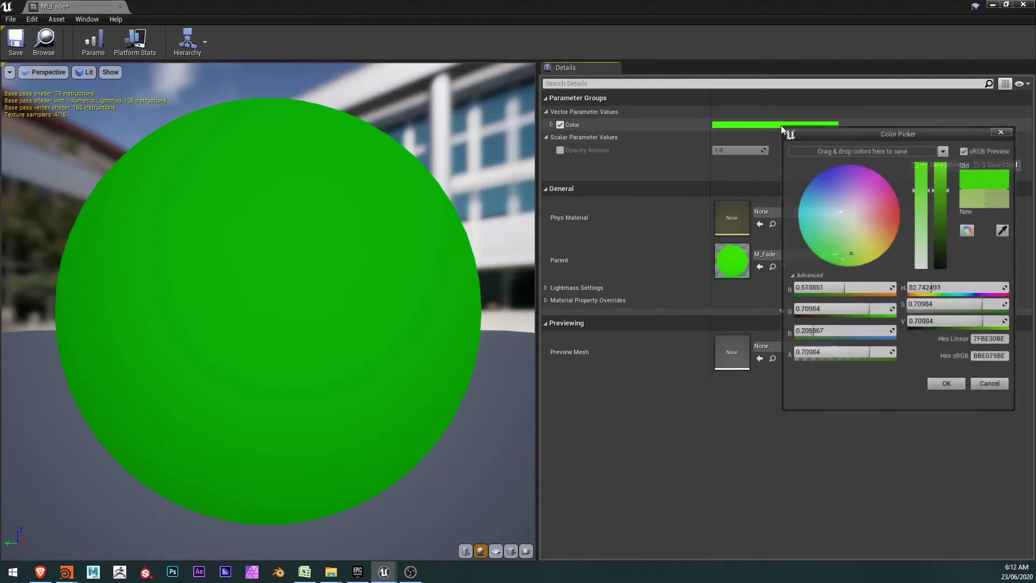
left_click_drag(875, 224, 897, 225)
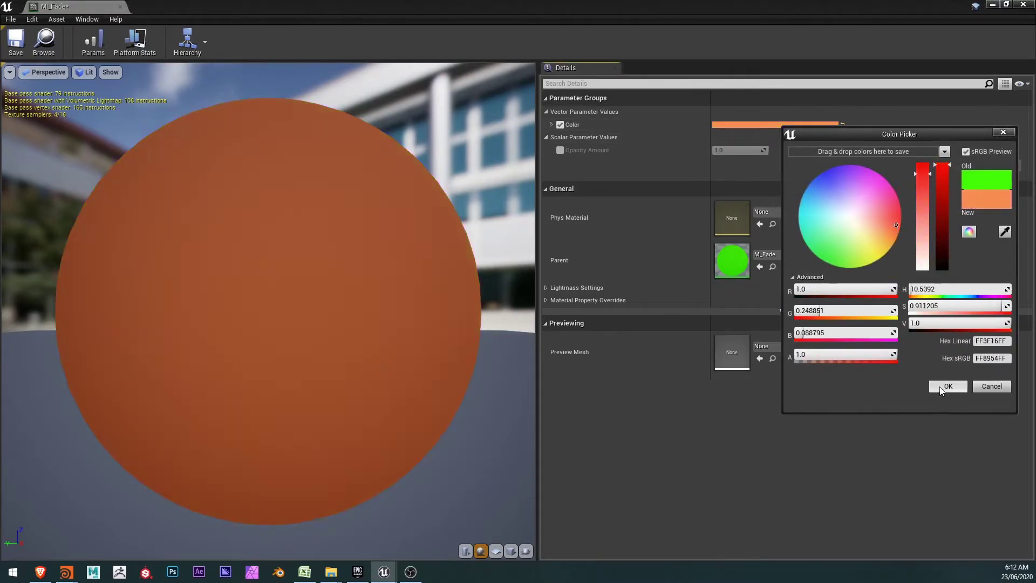
left_click(948, 386)
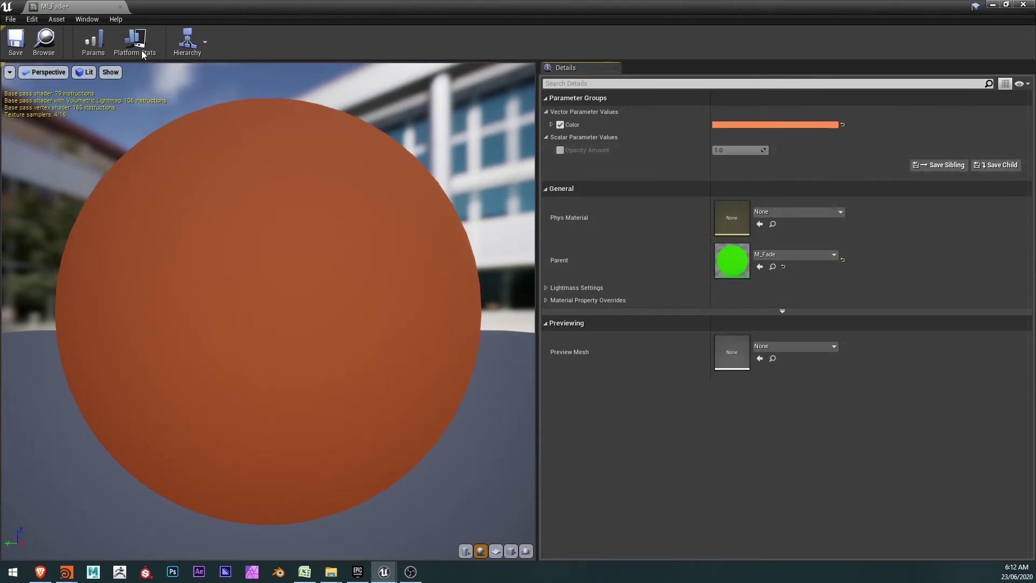
left_click(15, 44)
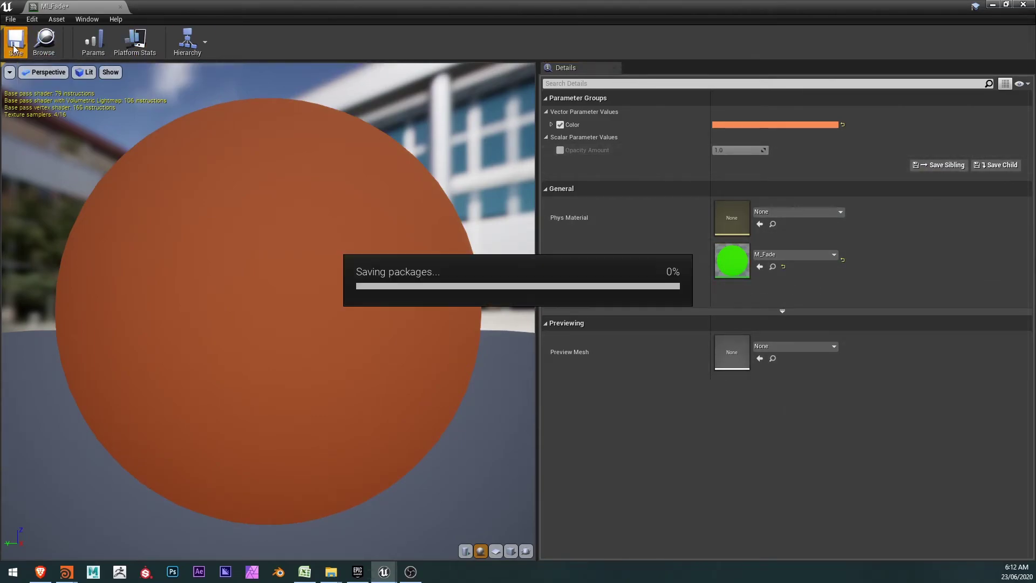
left_click(120, 8)
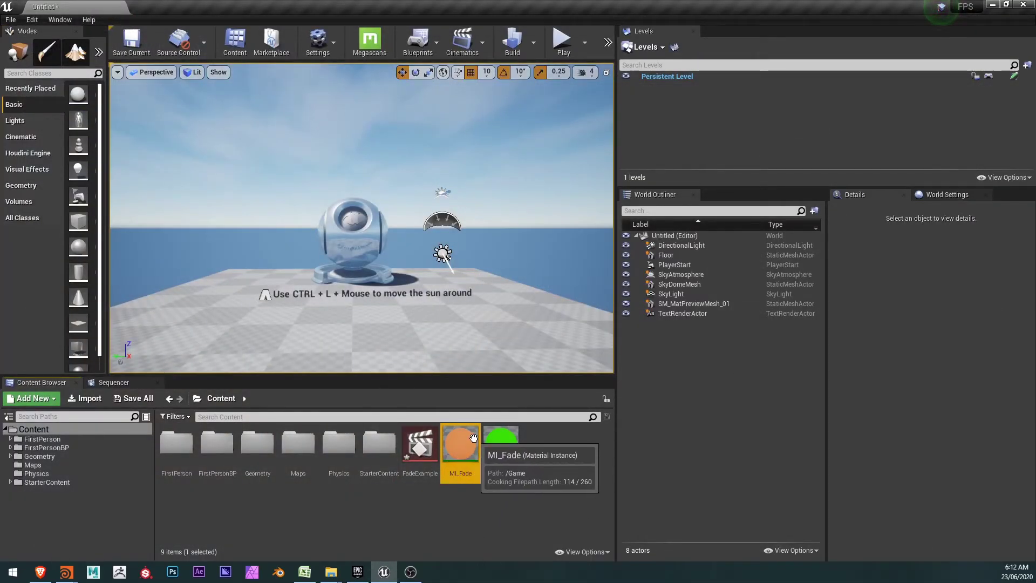
Step: Apply MI_Fade to the preview sphere and open FadeExample in the Sequencer
scroll(362, 216, "up", 3)
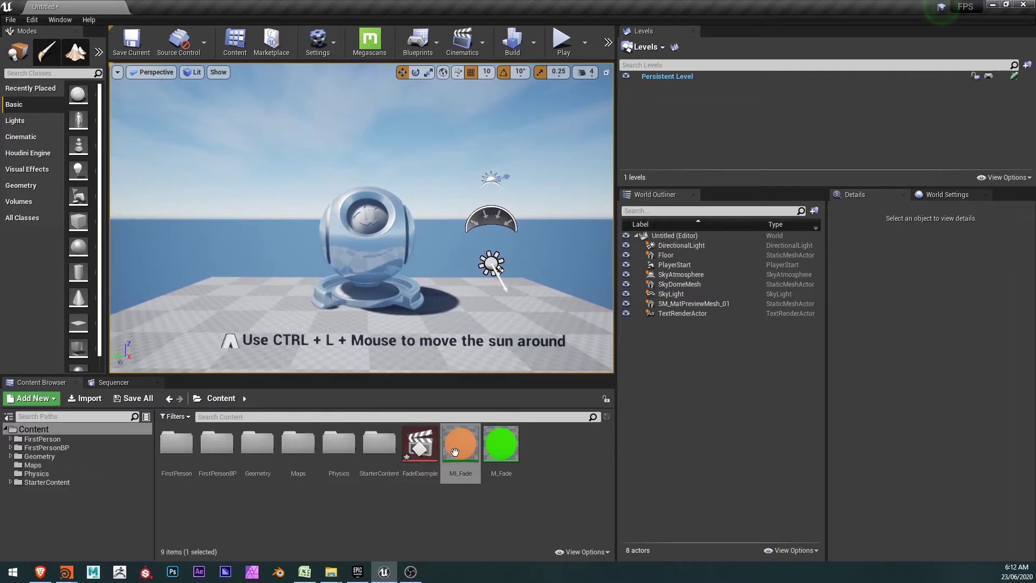
left_click_drag(460, 443, 391, 266)
mouse_move(392, 266)
right_mouse_down()
mouse_move(362, 262)
mouse_move(389, 266)
right_mouse_up()
left_click(384, 267)
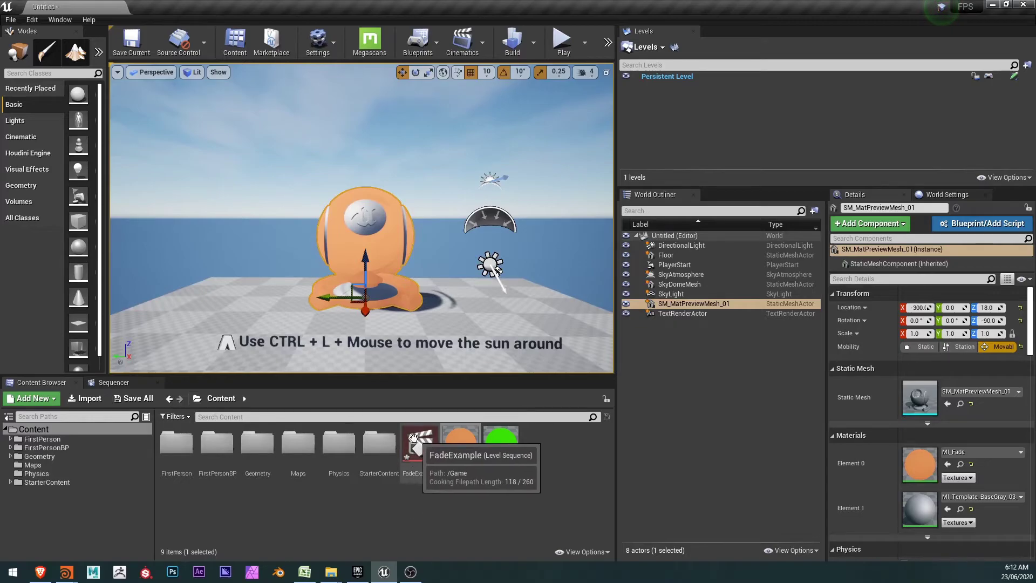
left_click(424, 456)
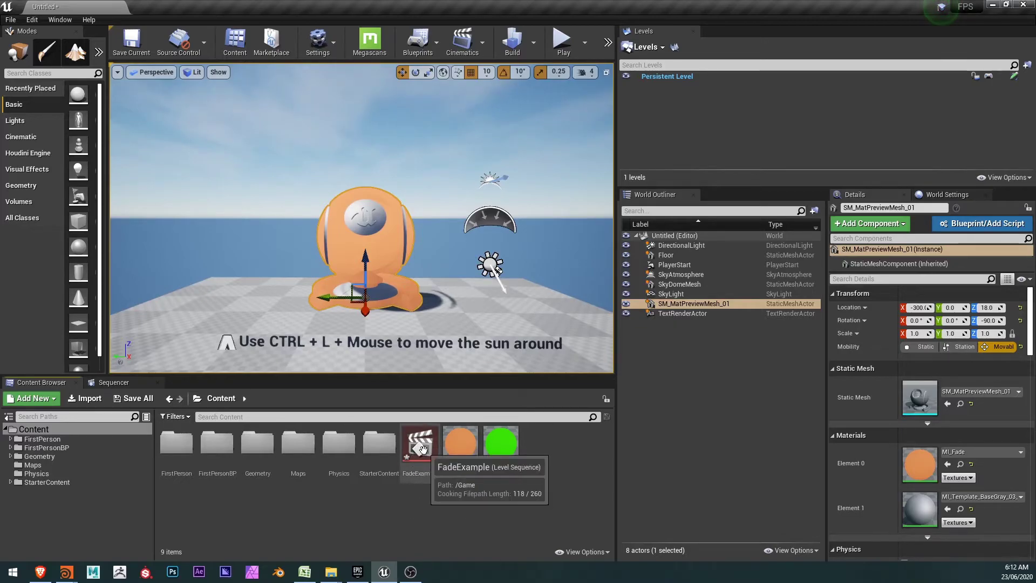
double_click(424, 455)
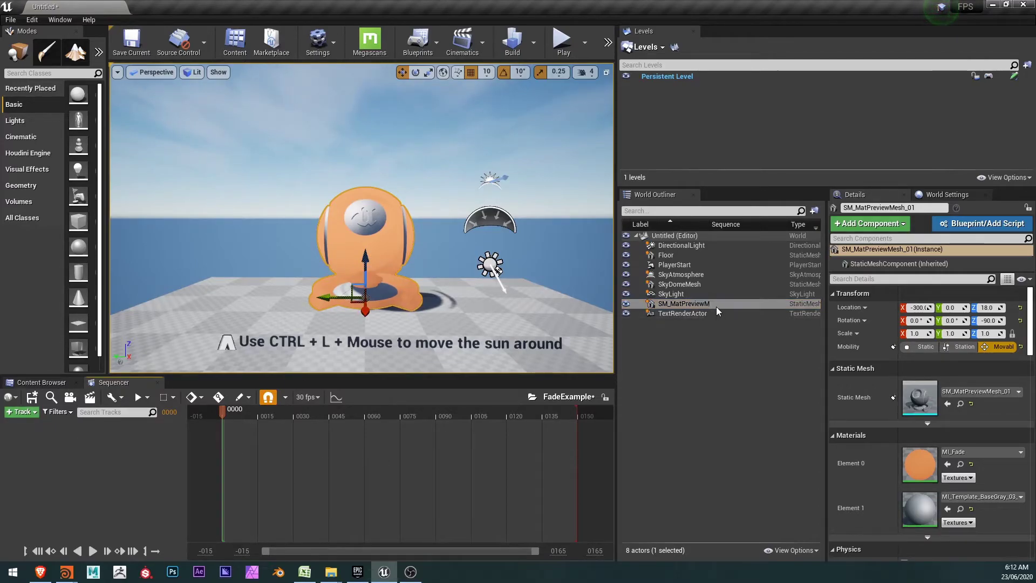
Step: Bind the selected SM_MatPreviewMesh_01 actor into FadeExample using Actor To Sequencer
left_click(679, 304)
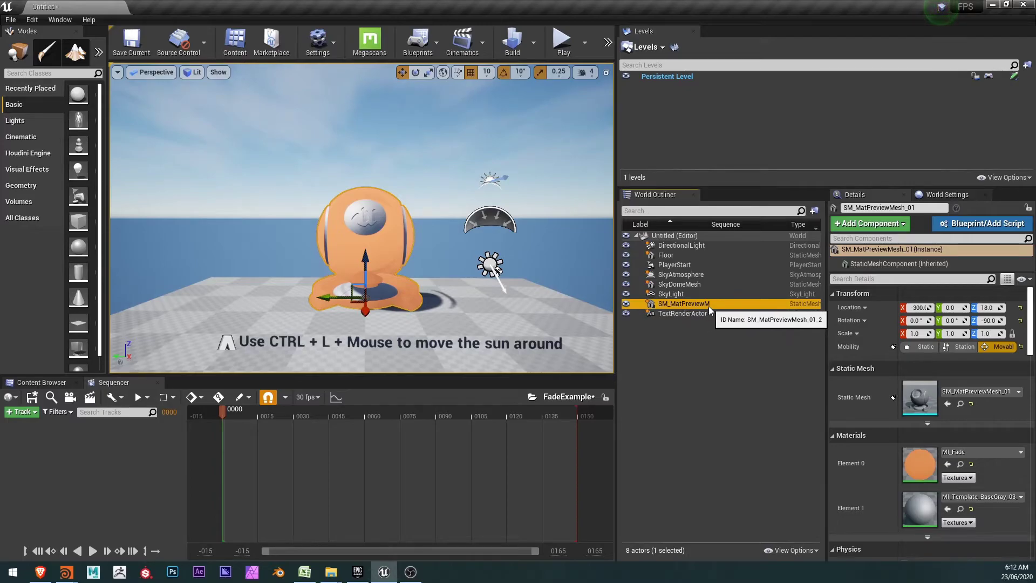
left_click(20, 411)
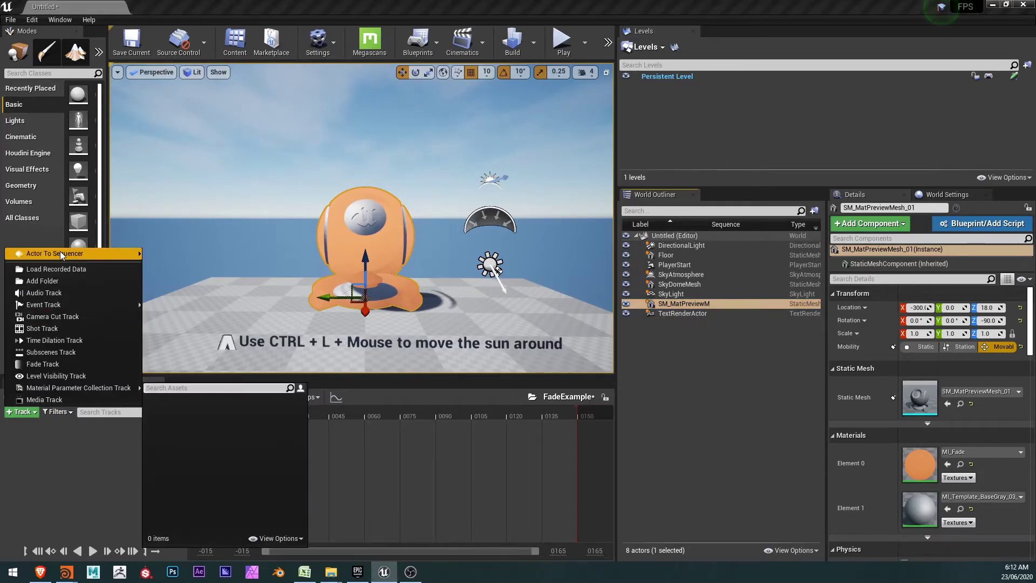
mouse_move(61, 254)
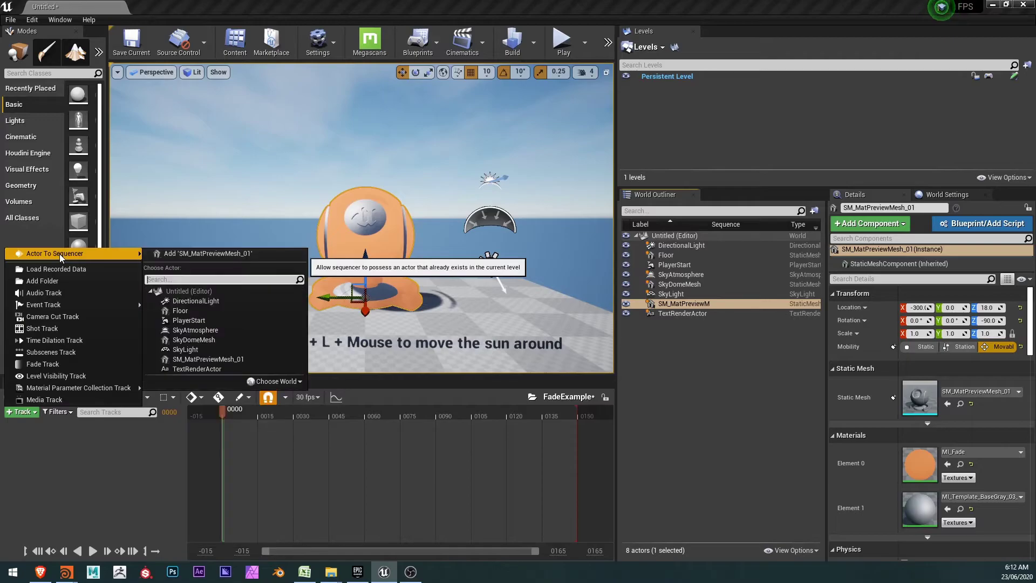
left_click(179, 254)
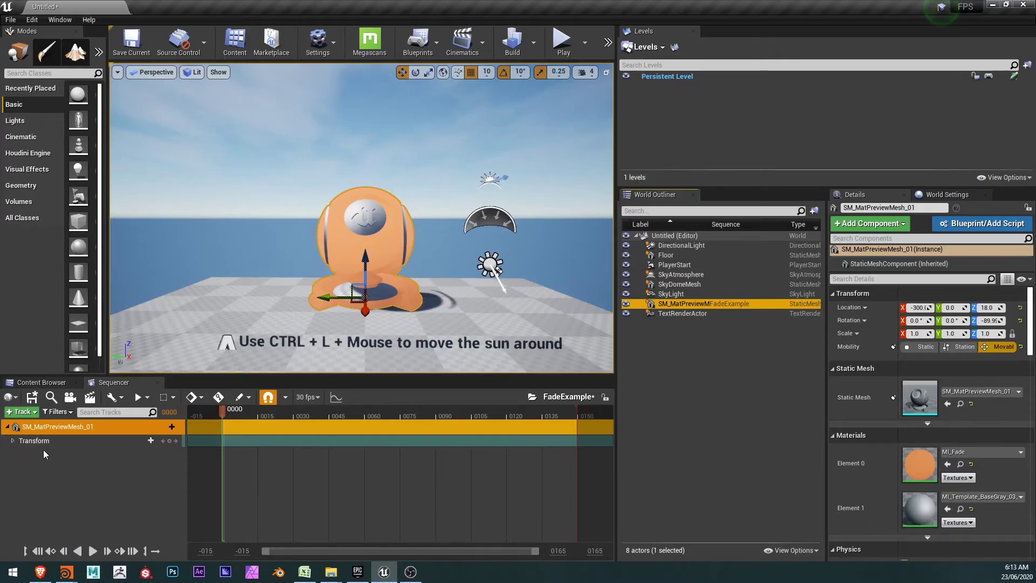
Step: Add a StaticMeshComponent0 track to the mesh actor, with a Material Element 0 track under it
left_click(167, 427)
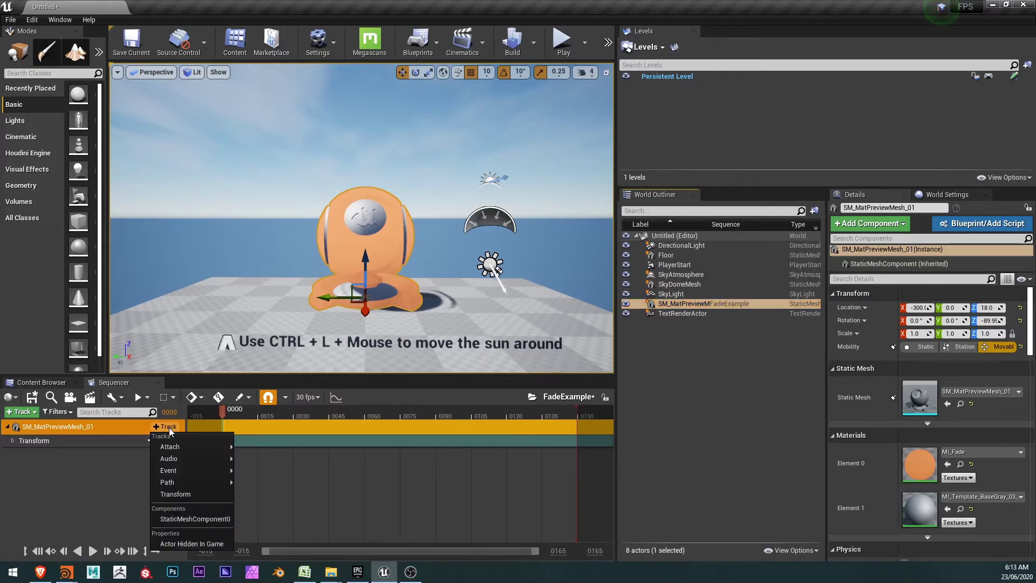
left_click(199, 518)
left_click(79, 443)
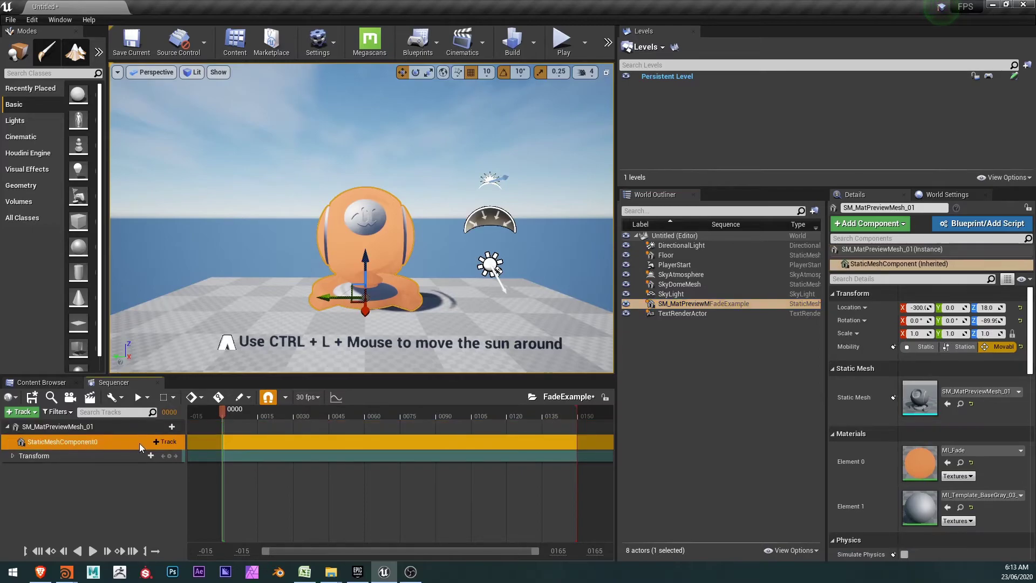
left_click(161, 442)
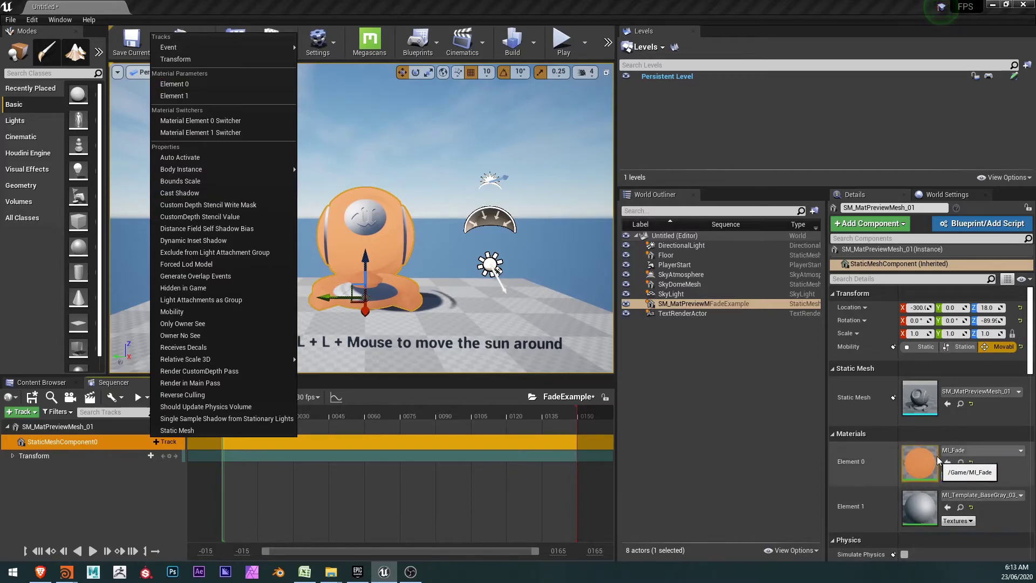
left_click(258, 84)
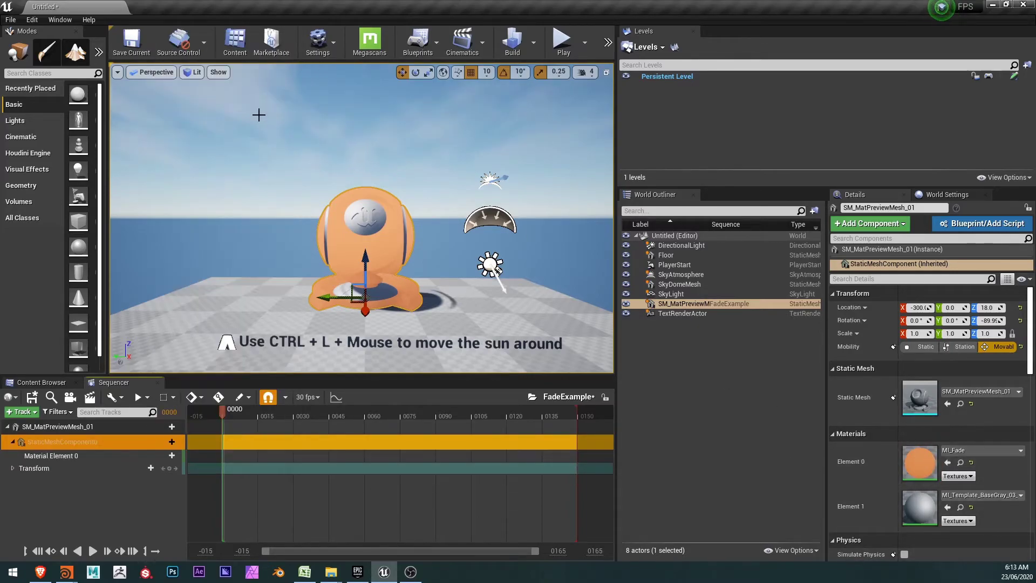
Step: Add Color and Opacity Amount parameter tracks to Material Element 0
left_click(114, 456)
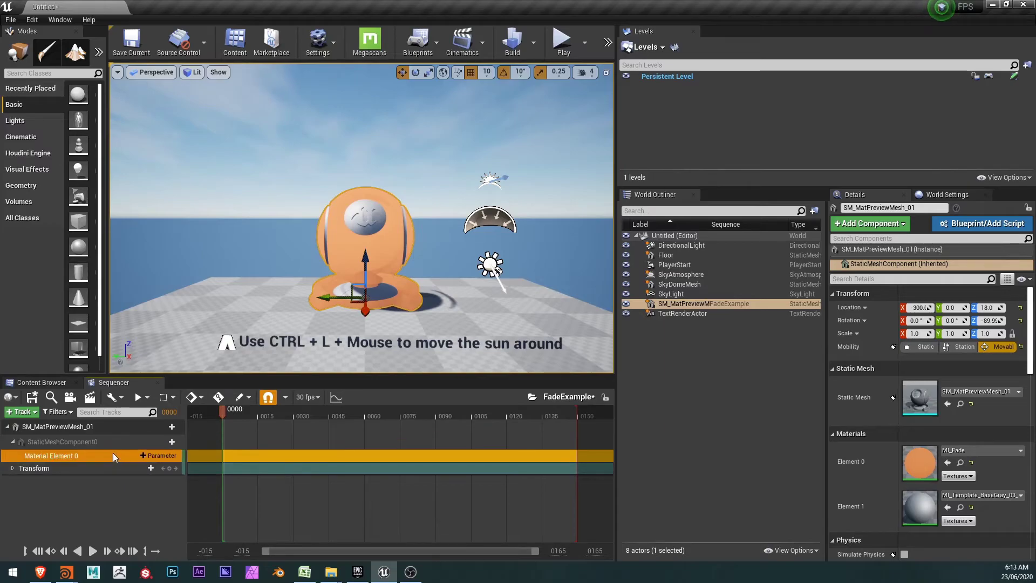
left_click(153, 455)
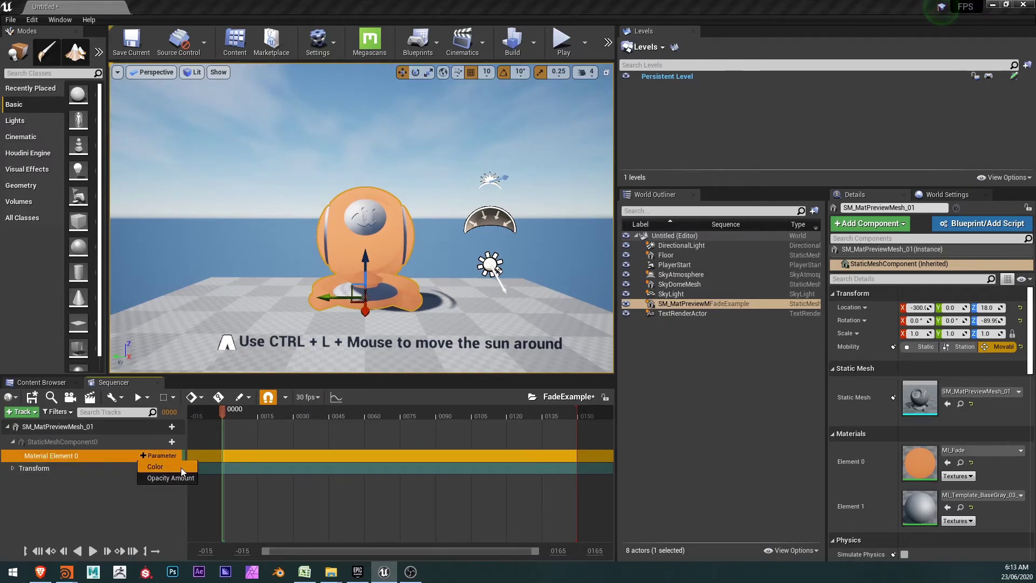
left_click(180, 467)
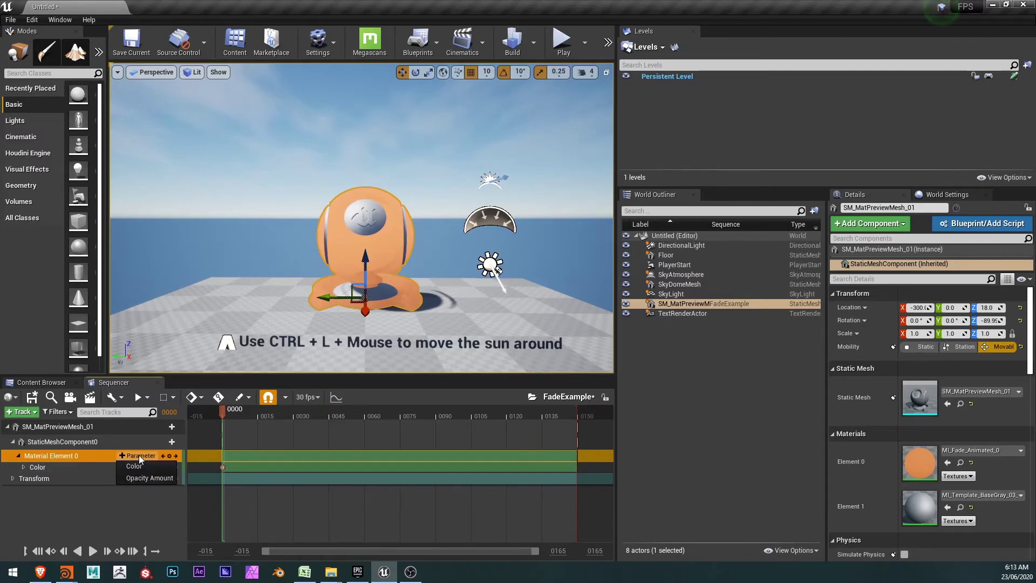
left_click(142, 477)
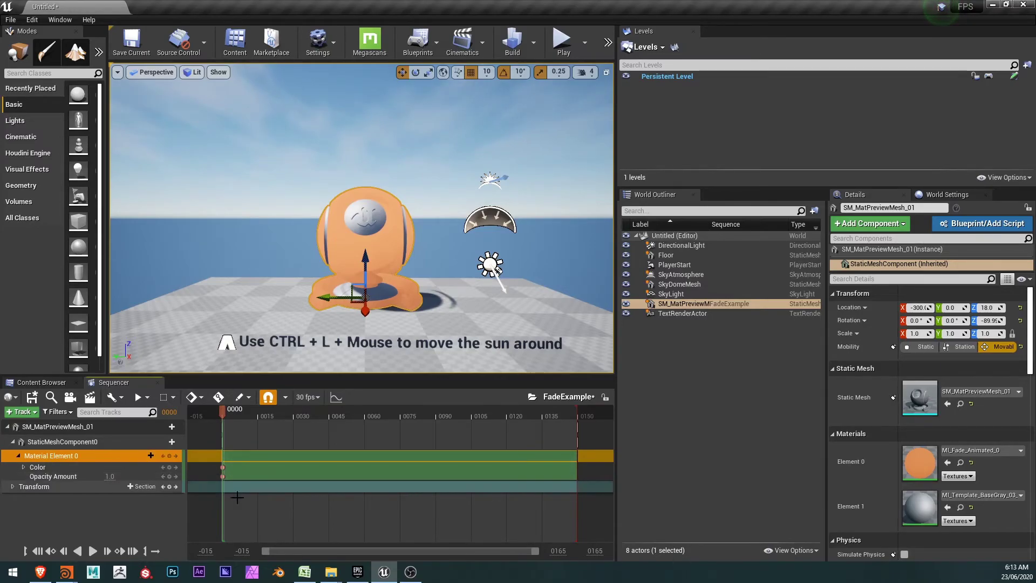
Step: With auto-key on, key Color R to 0.13 at frame 29 and Opacity Amount to -0.13 at frame 64
left_click(218, 398)
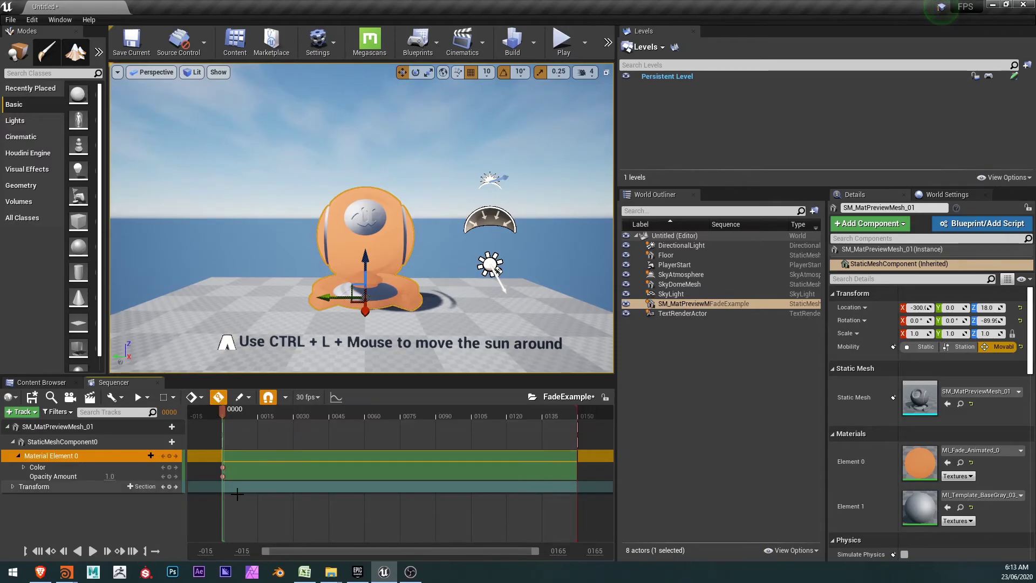
left_click_drag(224, 415, 292, 420)
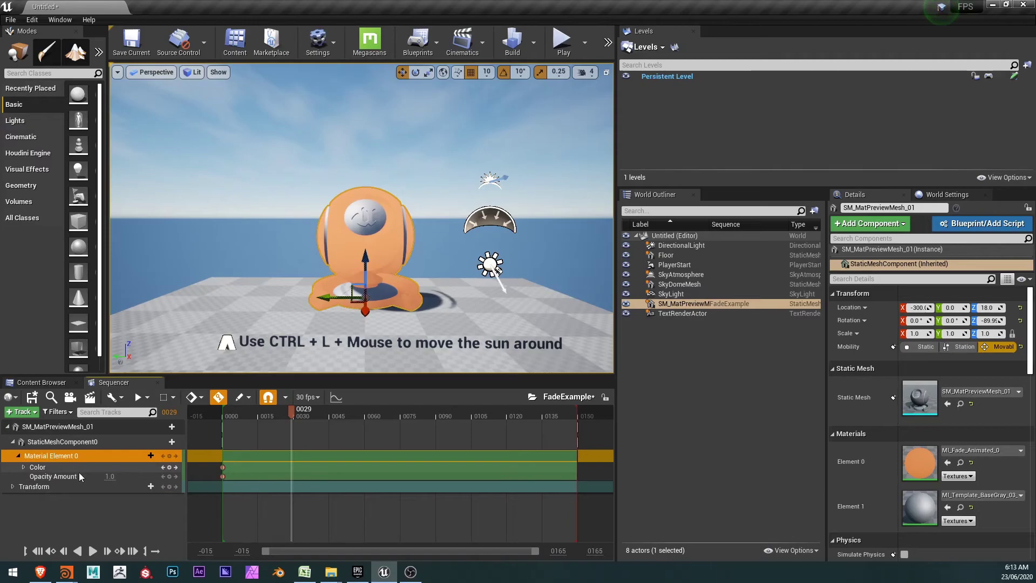
left_click(33, 469)
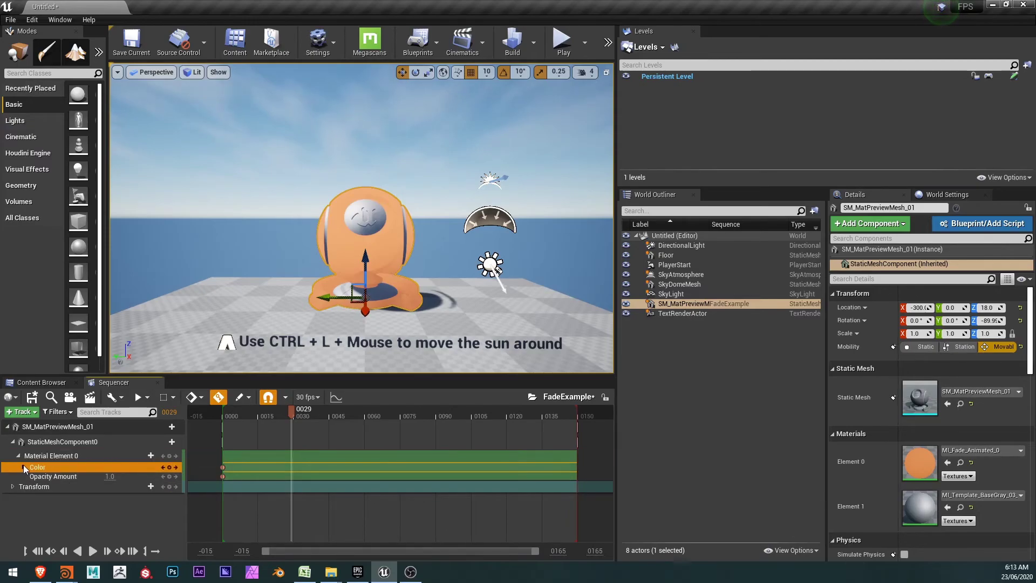
left_click(23, 467)
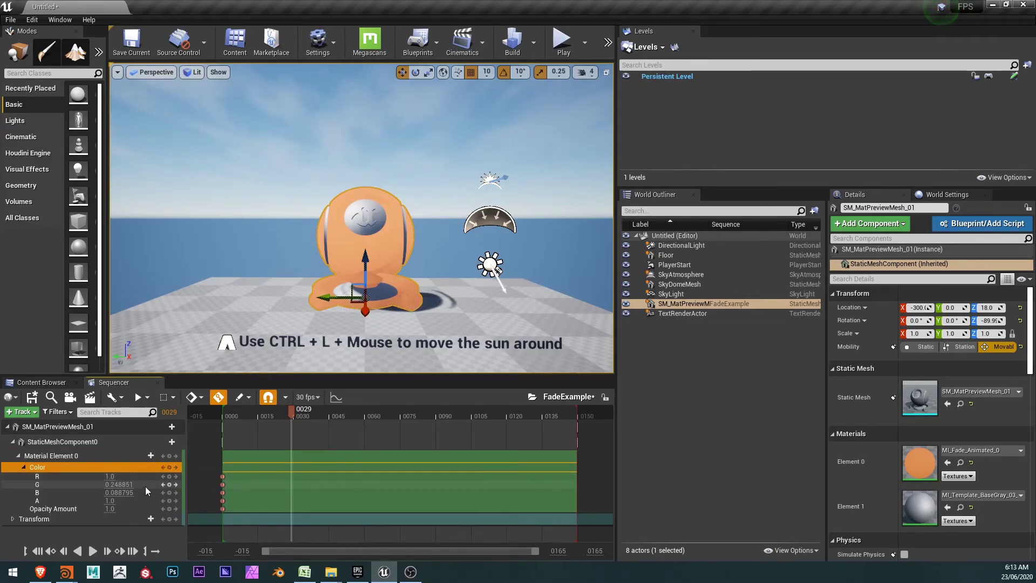
left_click_drag(112, 476, 90, 476)
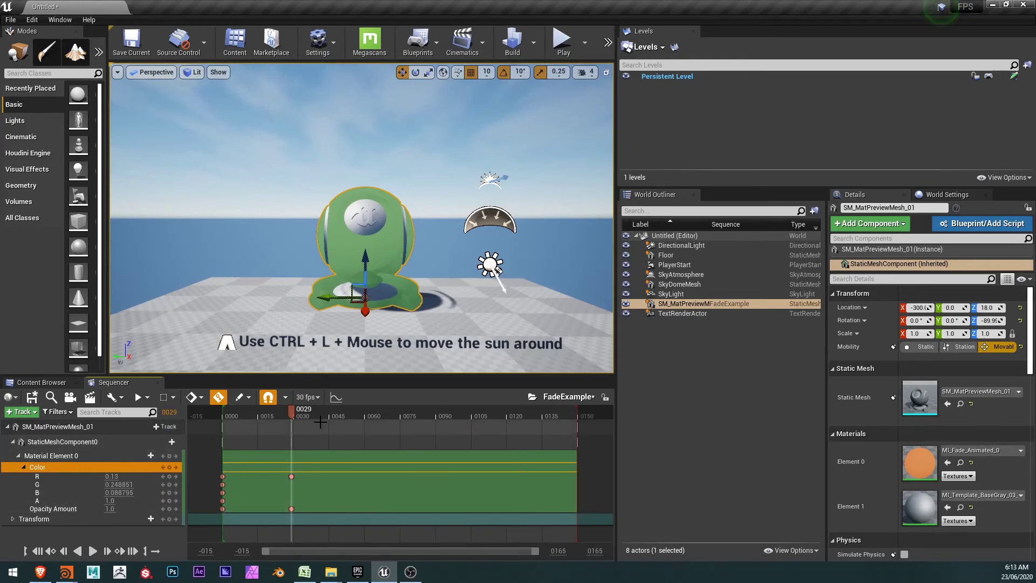
left_click(374, 415)
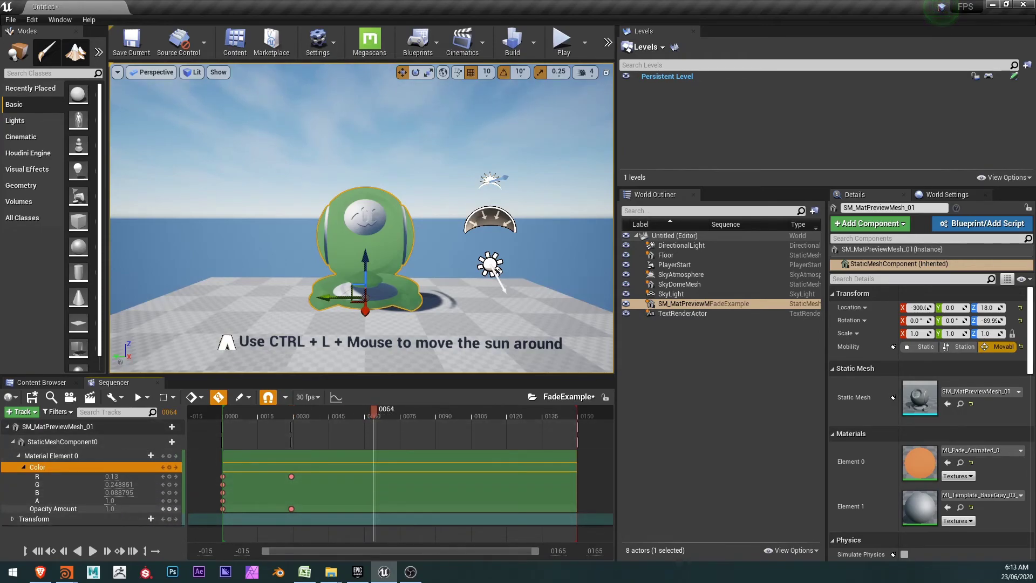
left_click_drag(109, 508, 89, 508)
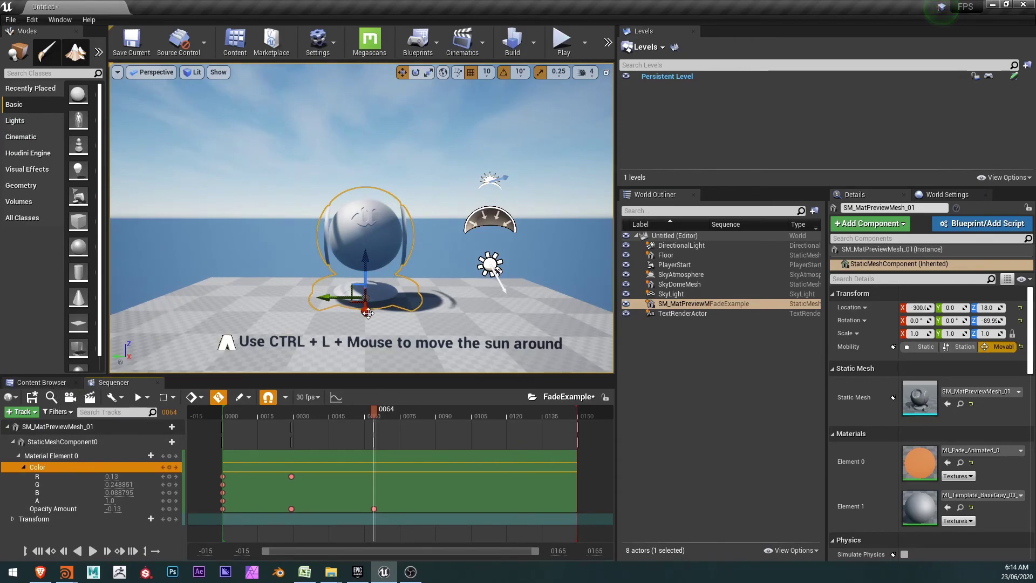
Step: Return to the content assets and briefly test-play the level, walking toward the sphere
left_click(42, 382)
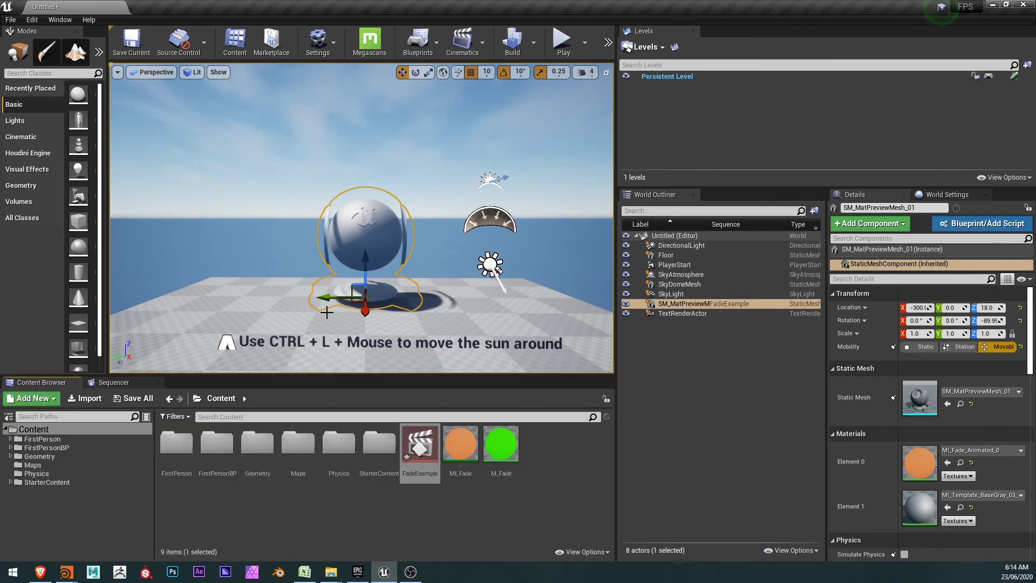
right_click_drag(437, 250, 437, 250)
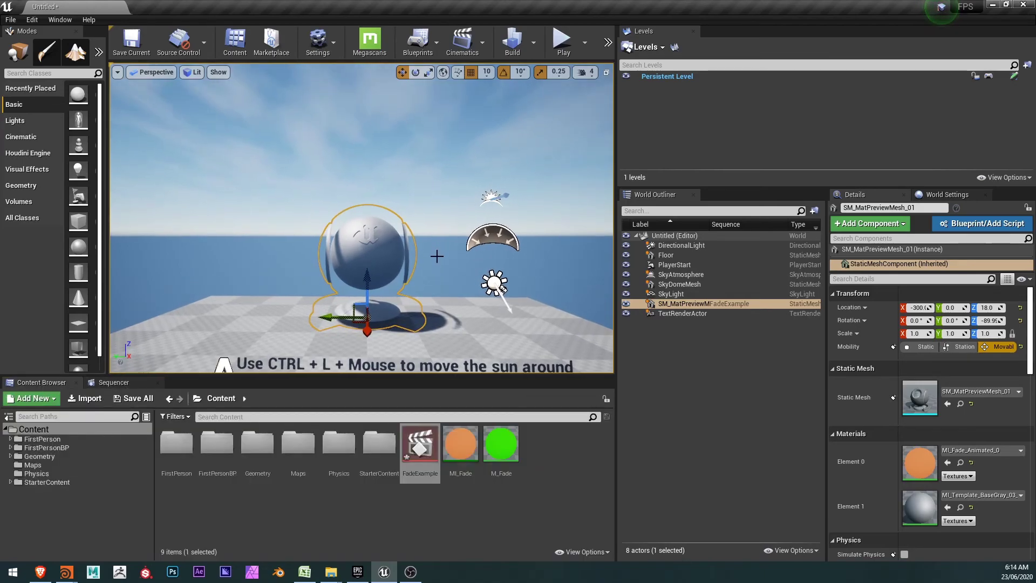
key("alt+p")
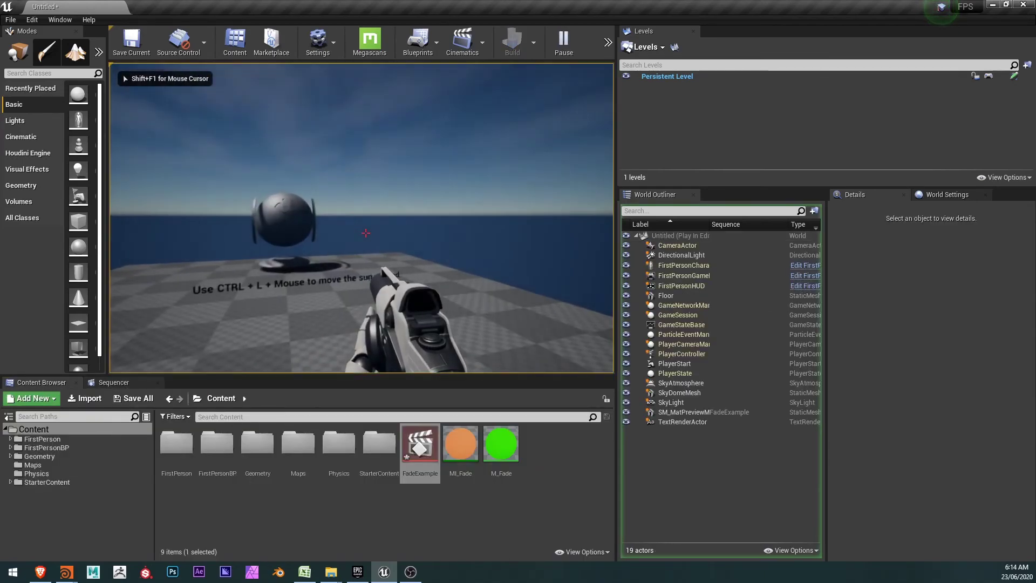
key("w")
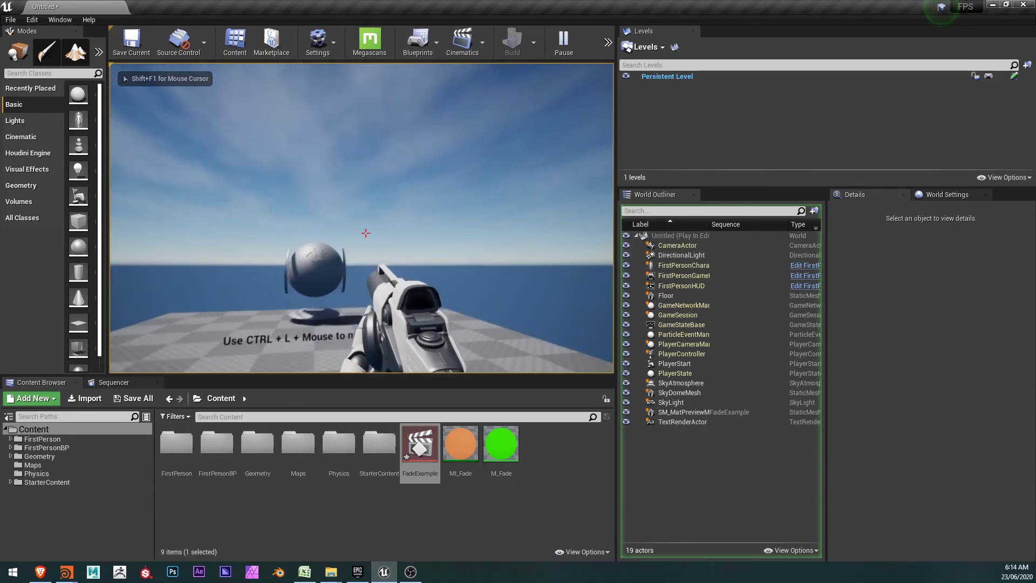
key("Escape")
Step: Place FadeExample in the level with Auto Play enabled, then play to test the fade
right_click_drag(427, 263, 389, 288)
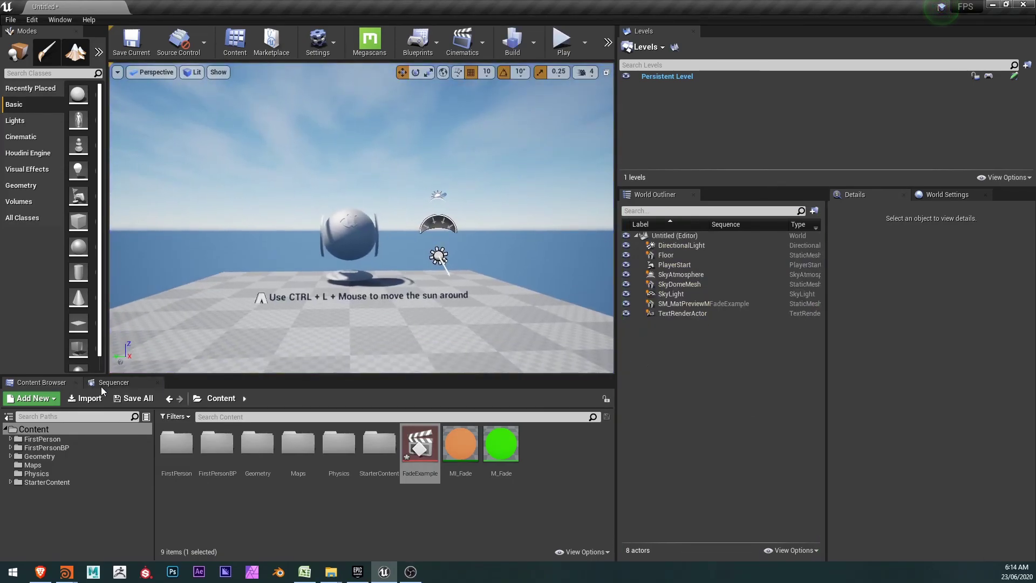
left_click_drag(420, 443, 402, 328)
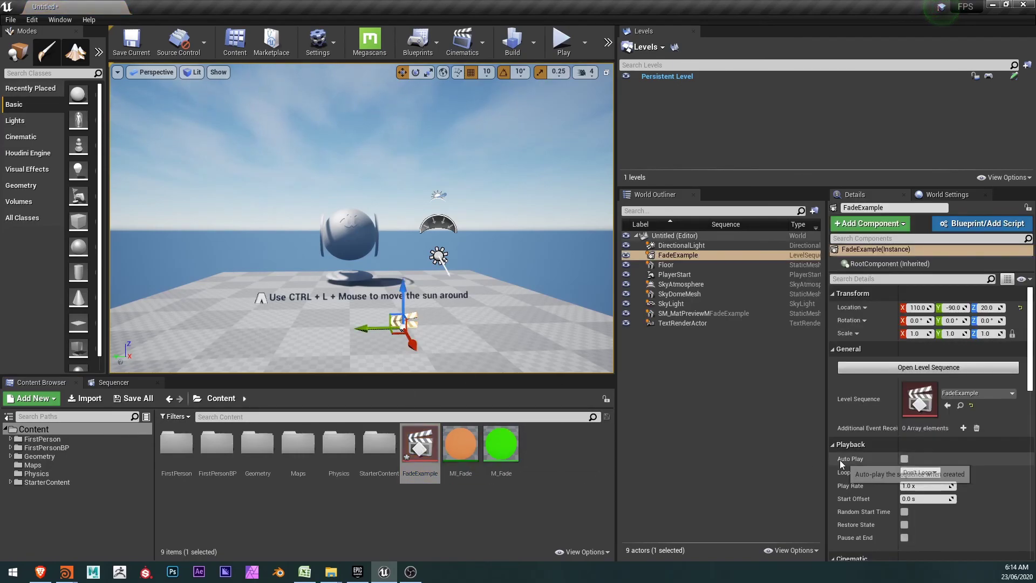
left_click(905, 458)
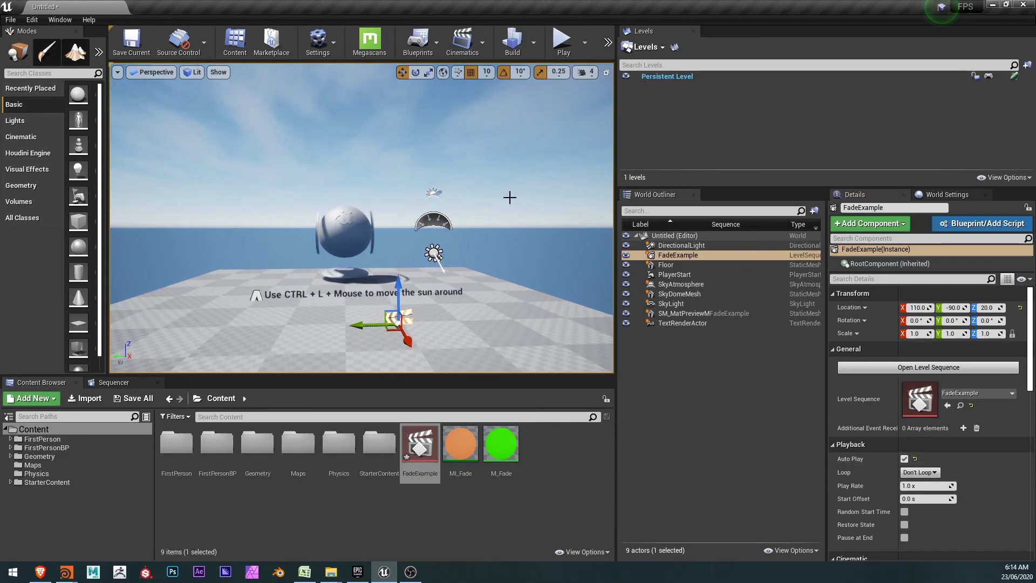
key("alt+p")
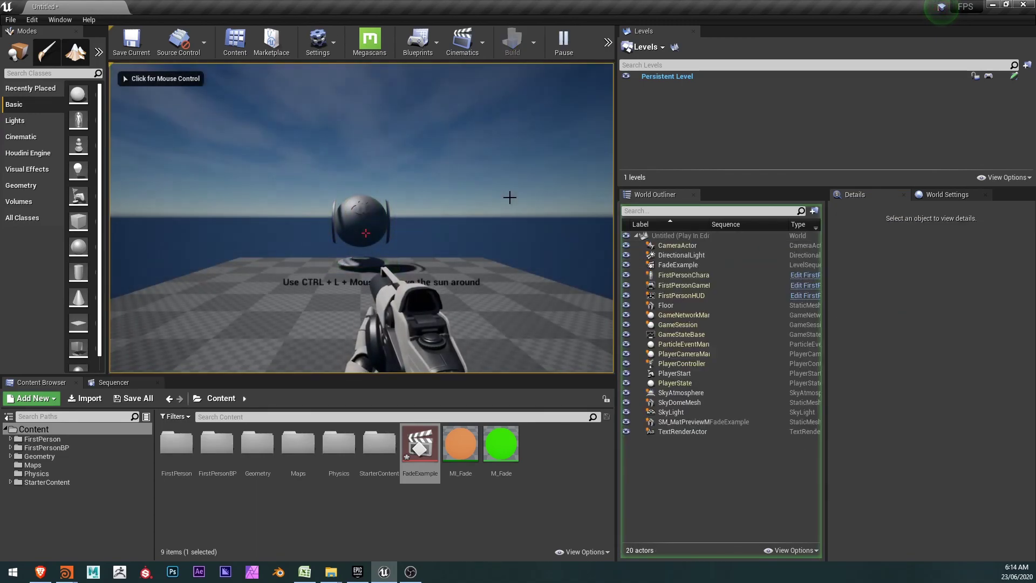